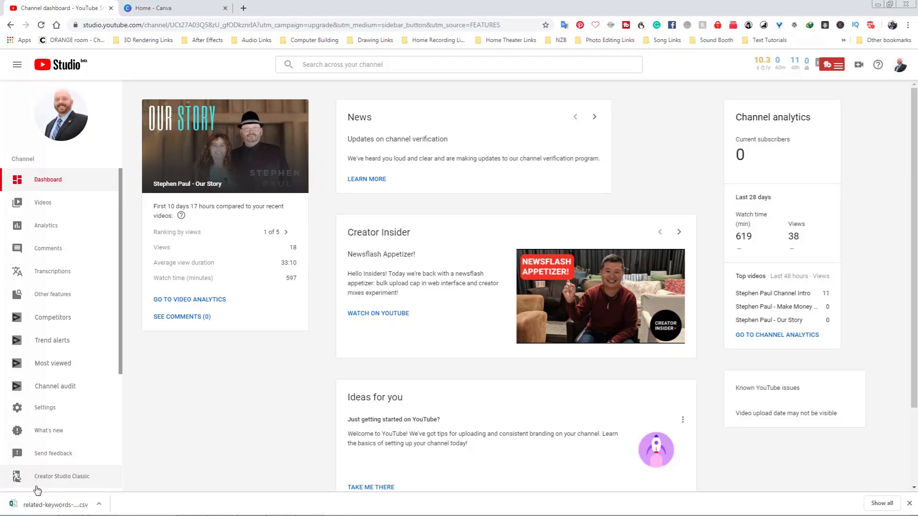
Switch to Creator Studio Classic, skipping the feedback survey, view the channel's Status and Features page, and return to Studio Beta.
left_click(53, 477)
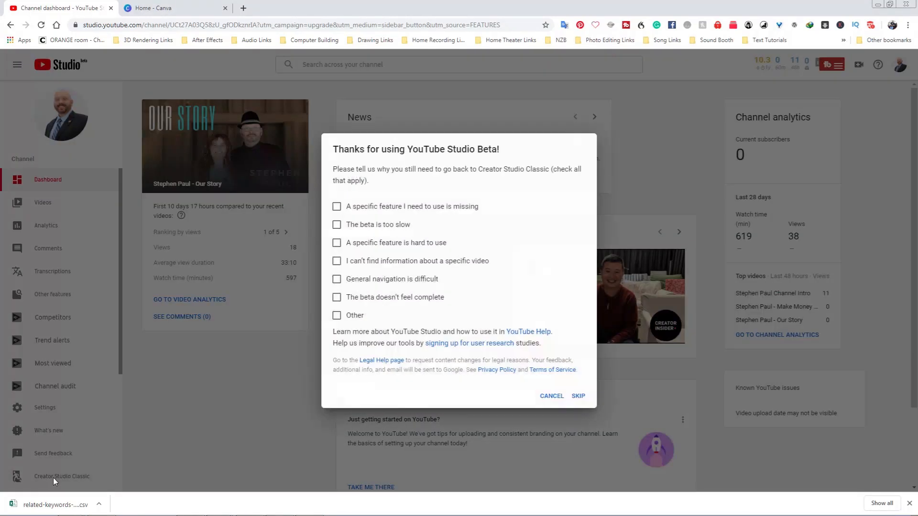
left_click(581, 396)
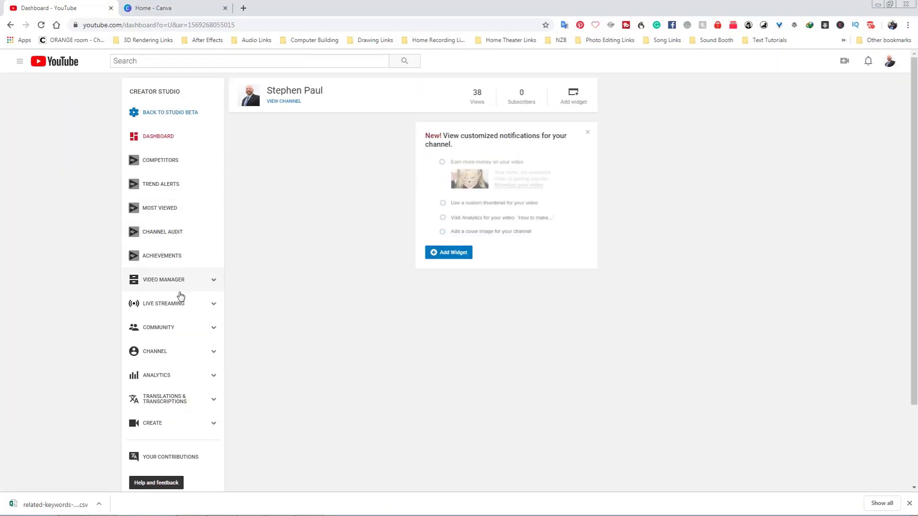
left_click(158, 353)
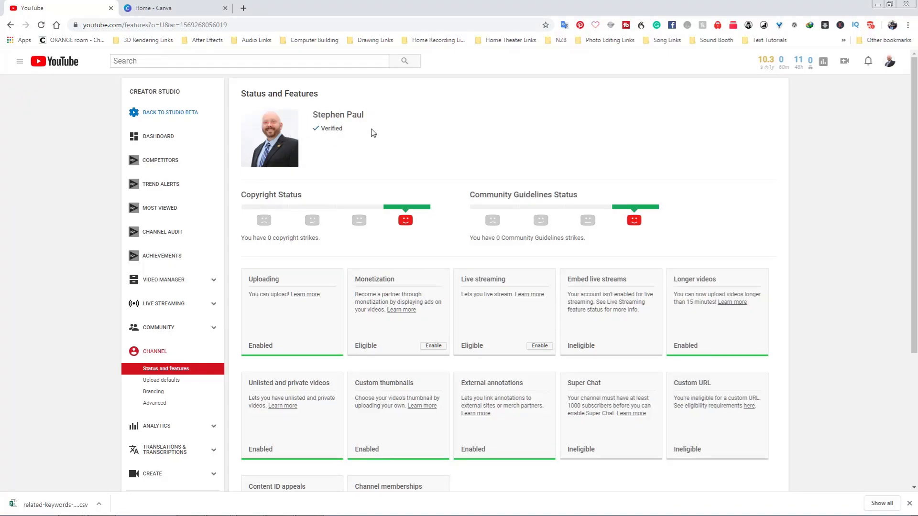
left_click(170, 112)
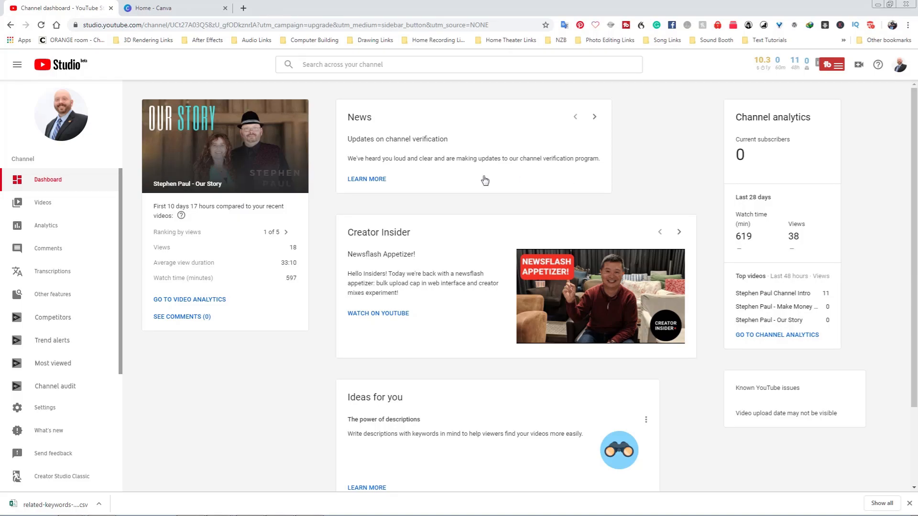
Open Notepad and select the whole channel subscription link.
mouse_move(150, 515)
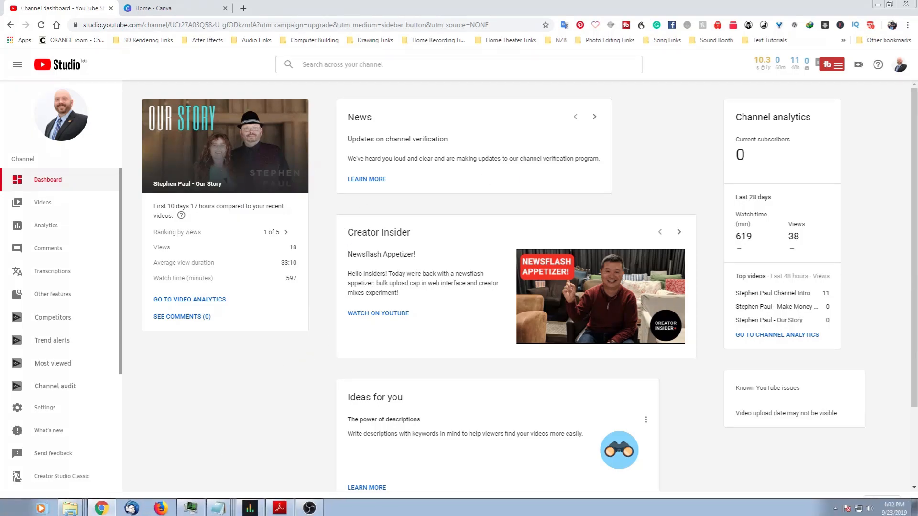
left_click(225, 507)
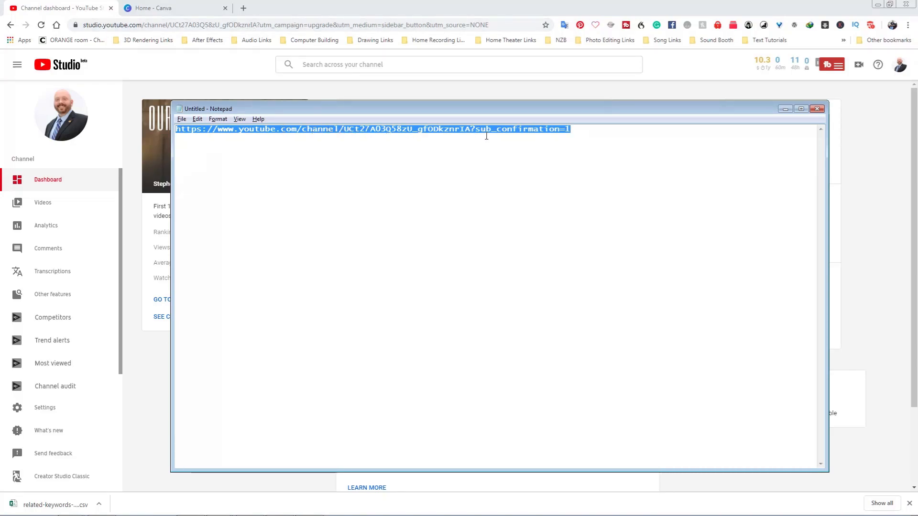
left_click_drag(471, 128, 569, 134)
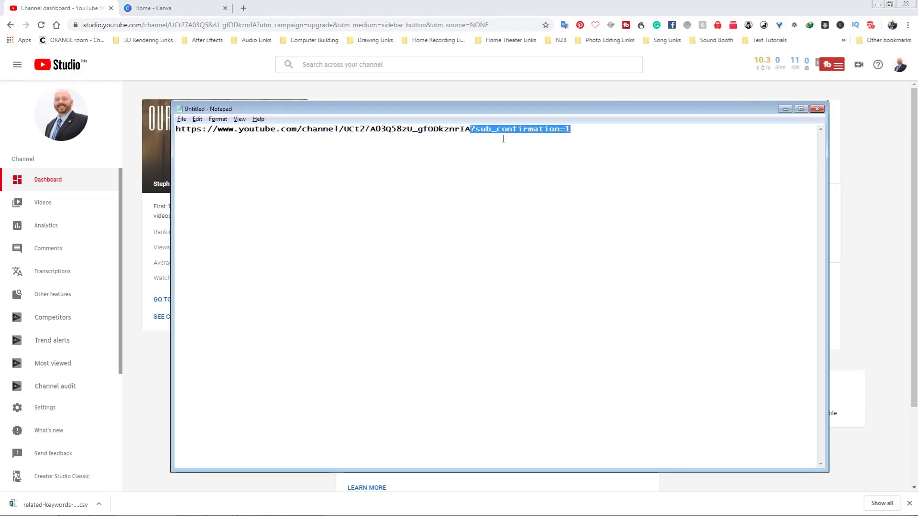
left_click(577, 130)
left_click_drag(577, 130, 166, 150)
key("ctrl+c")
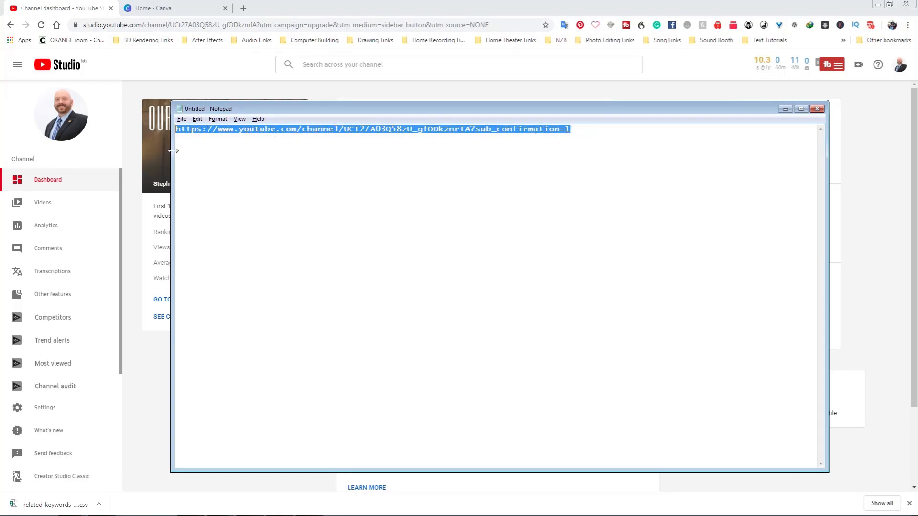
Open the subscription link in a new browser tab and cancel the subscribe confirmation.
left_click(243, 8)
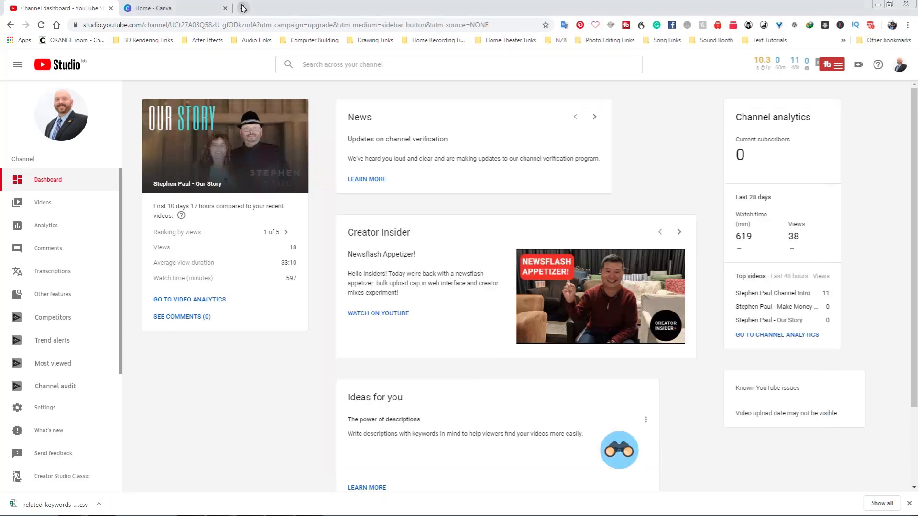
key("ctrl+v")
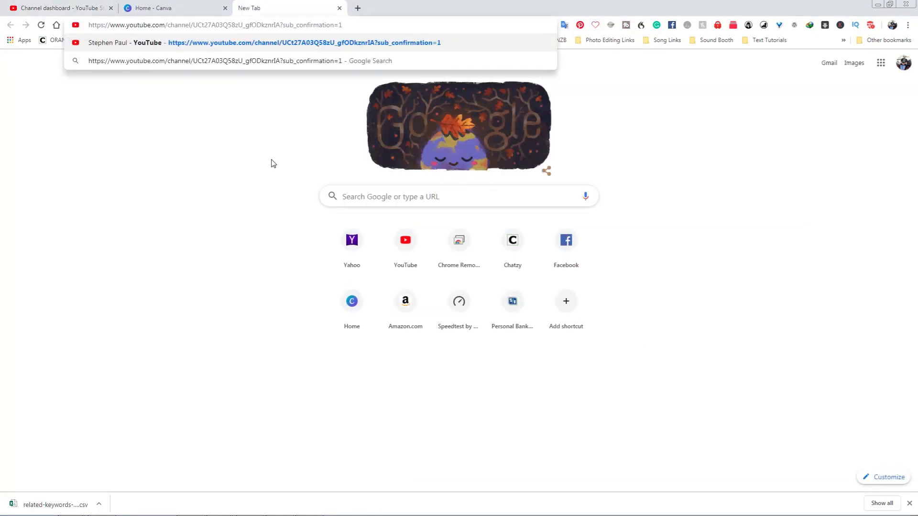
key("Return")
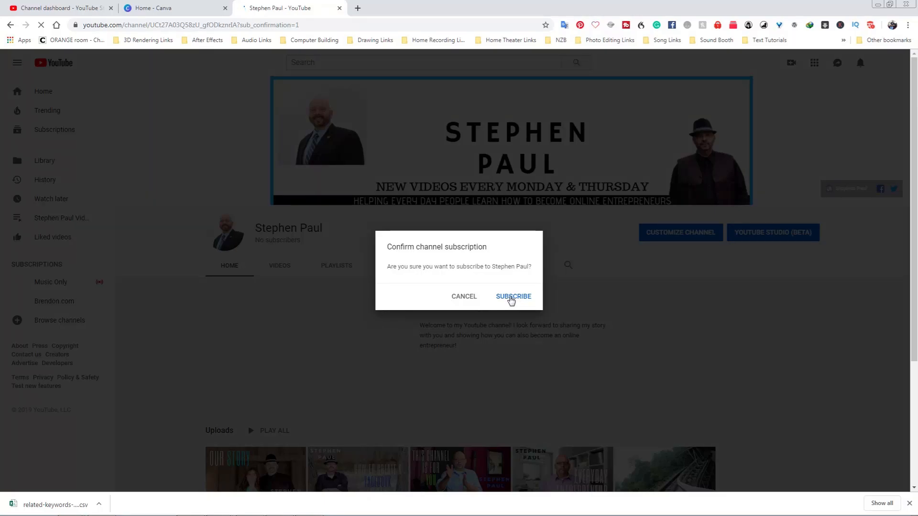
left_click(464, 297)
Scroll through the channel page and close its tab.
scroll(485, 334, "down", 4)
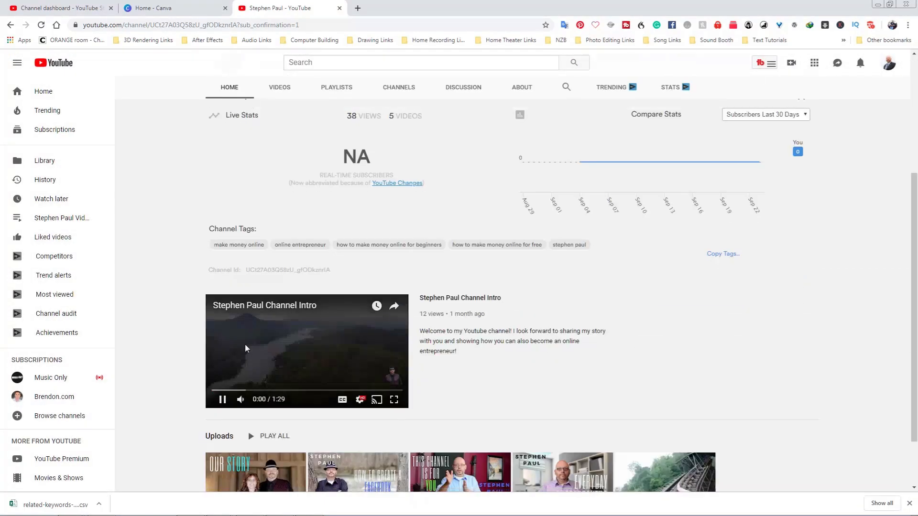
scroll(739, 352, "up", 4)
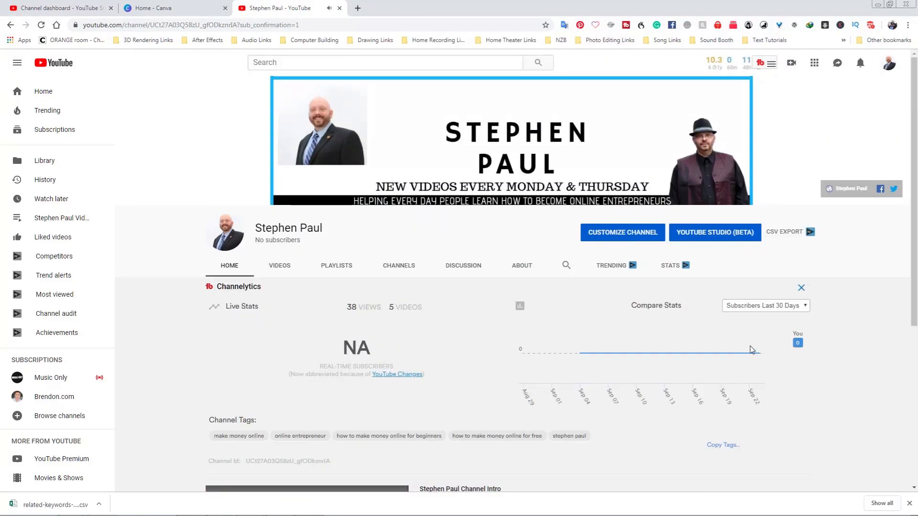
left_click(340, 8)
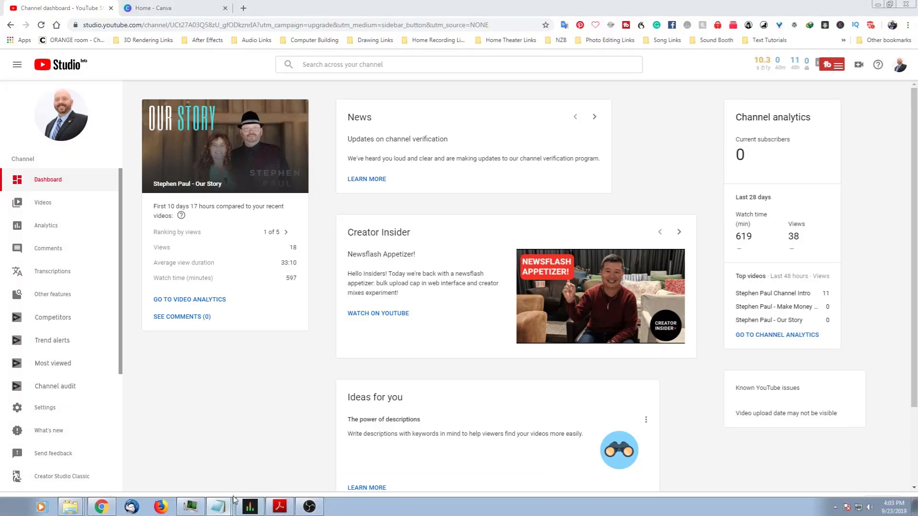
Highlight the channel ID and the ?sub_confirmation=1 parameter within the link in Notepad.
left_click(219, 506)
left_click(583, 154)
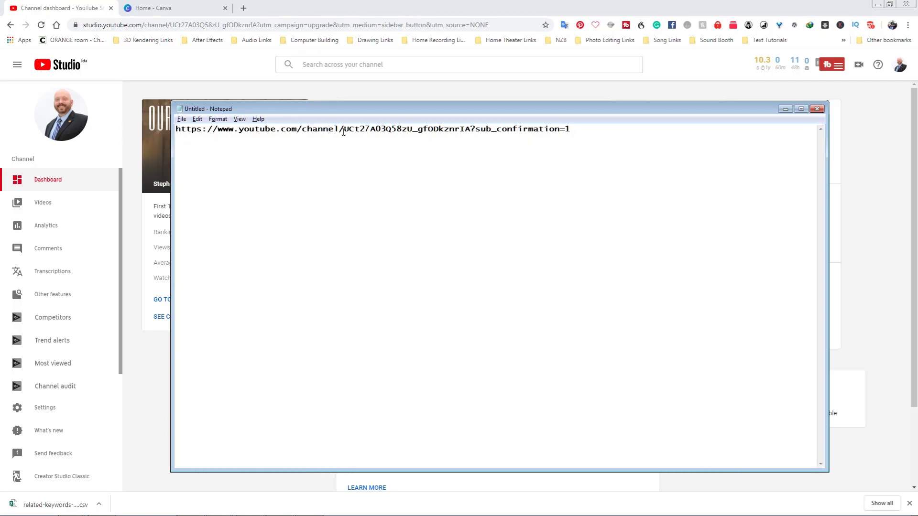
left_click_drag(345, 131, 471, 133)
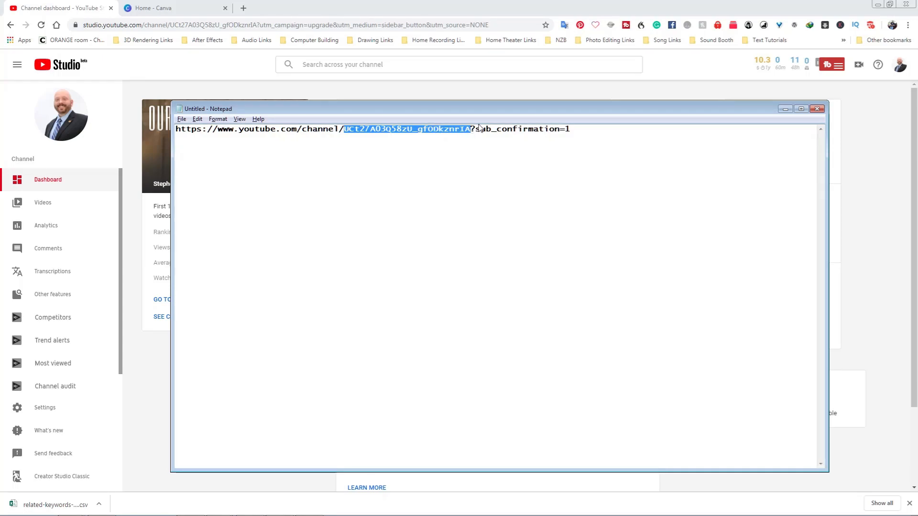
left_click_drag(471, 130, 569, 131)
left_click(591, 132)
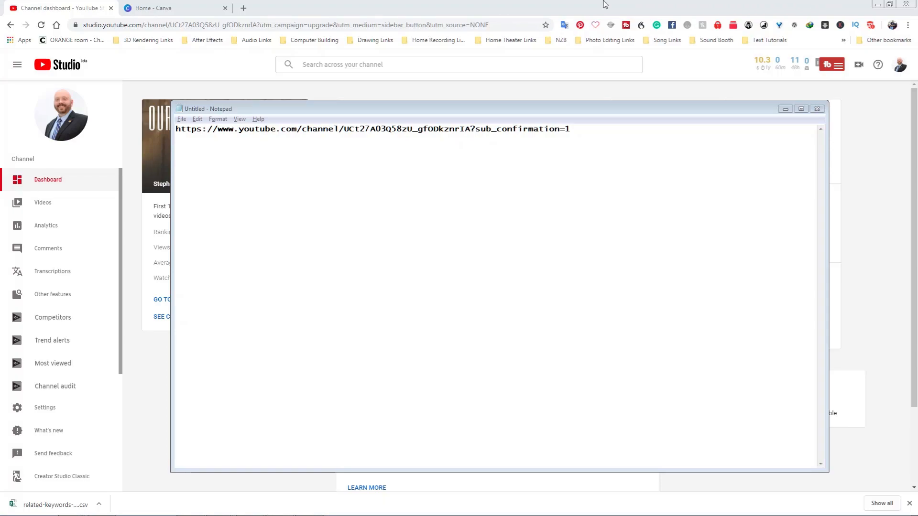
Open your channel page from the account menu and pause the channel intro video.
left_click(560, 5)
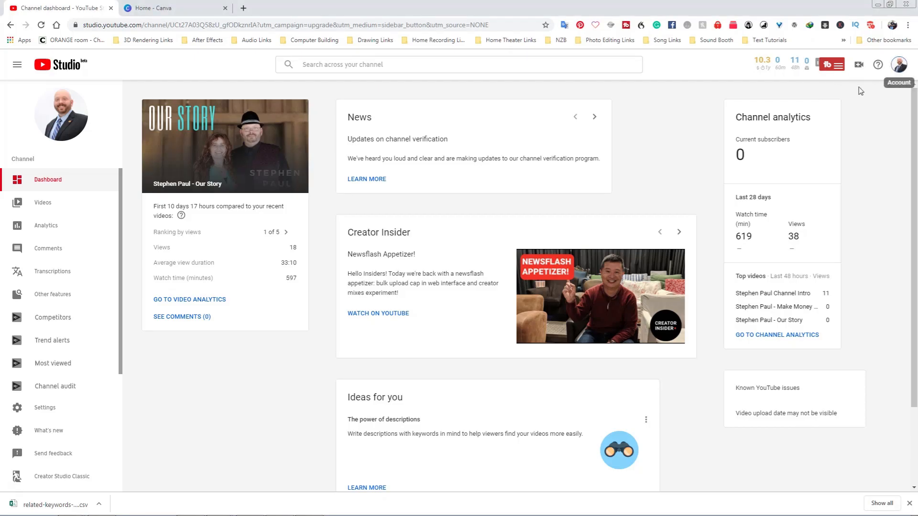
left_click(899, 64)
left_click(798, 124)
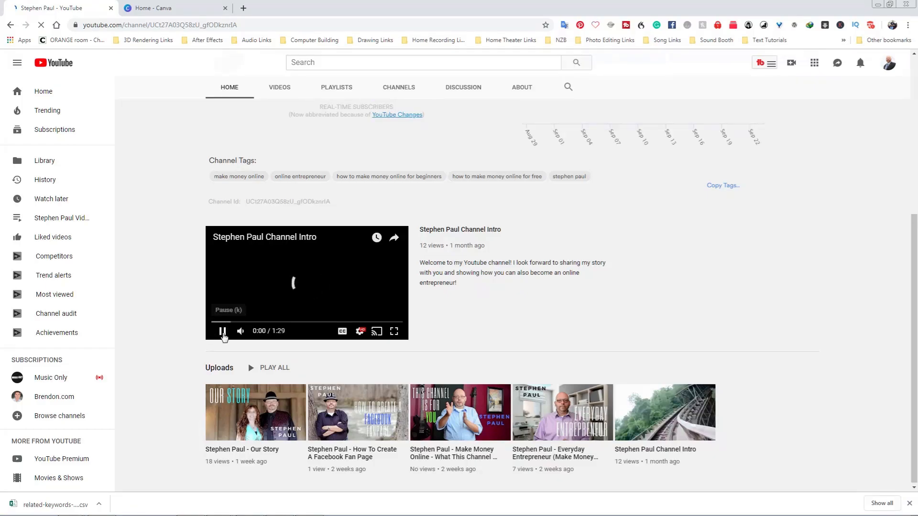
left_click(223, 331)
In Canva, start a new design using the YouTube Channel Art template size.
scroll(812, 335, "up", 5)
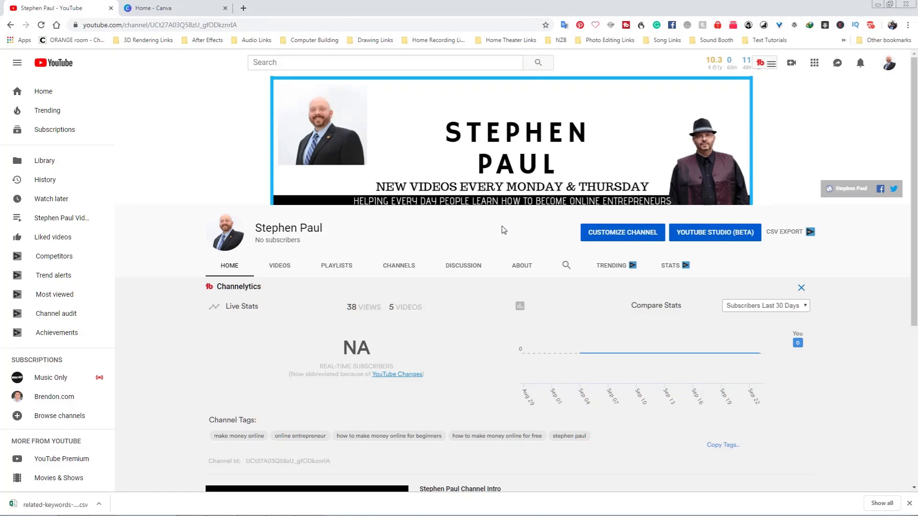
mouse_move(781, 172)
left_click(172, 13)
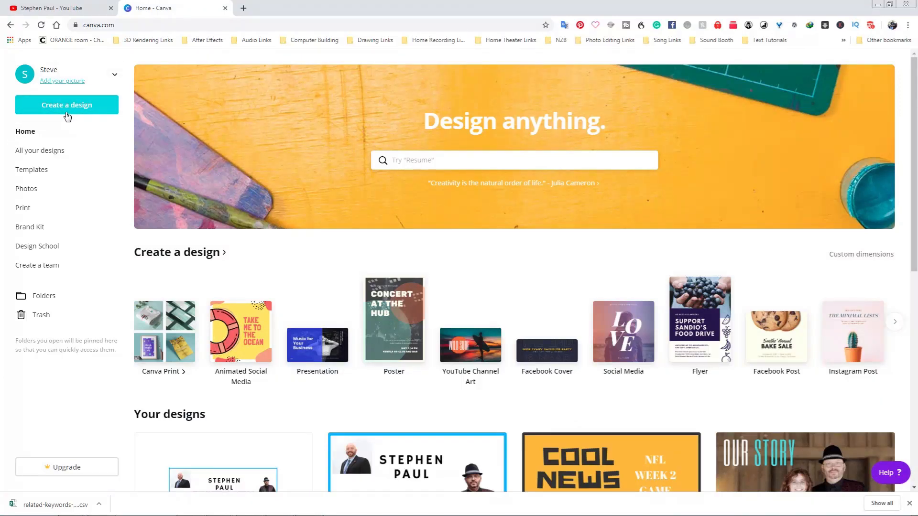
left_click(62, 111)
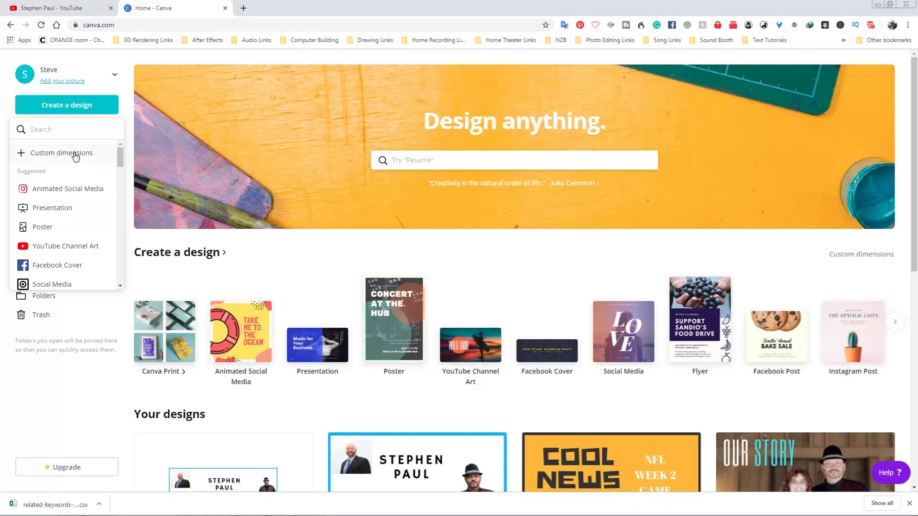
left_click(67, 247)
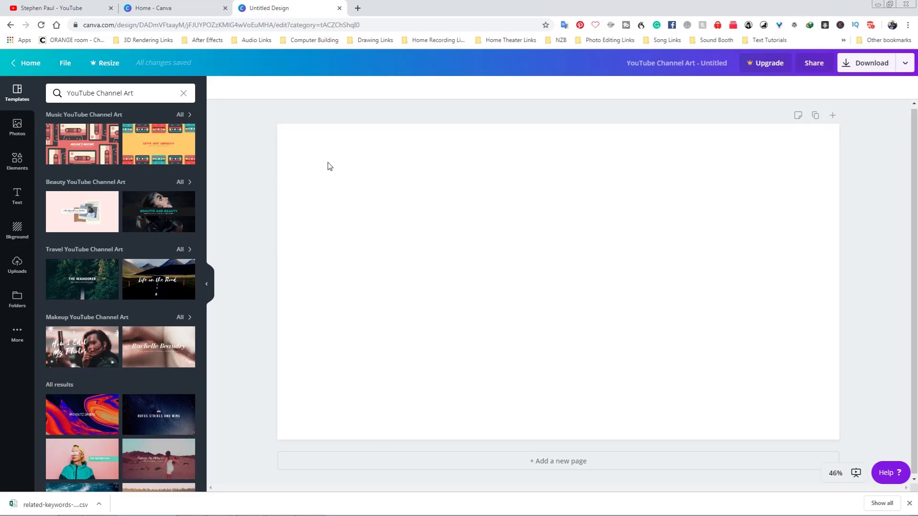
Back on the channel page, open the Edit channel art upload dialog through Customize channel.
left_click(69, 8)
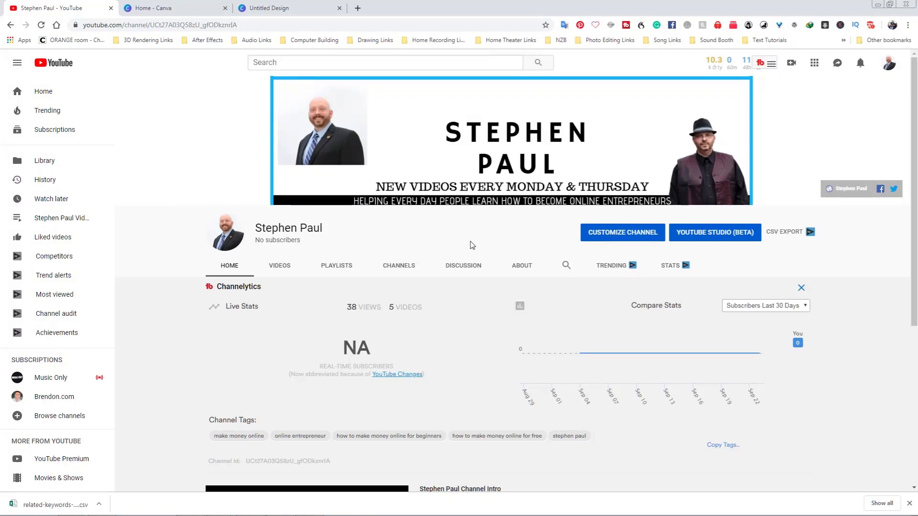
left_click(631, 237)
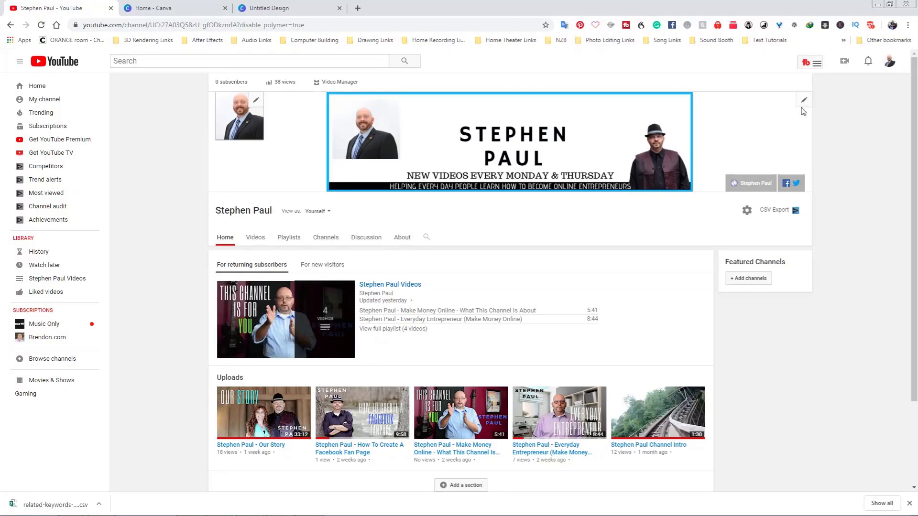
left_click(804, 102)
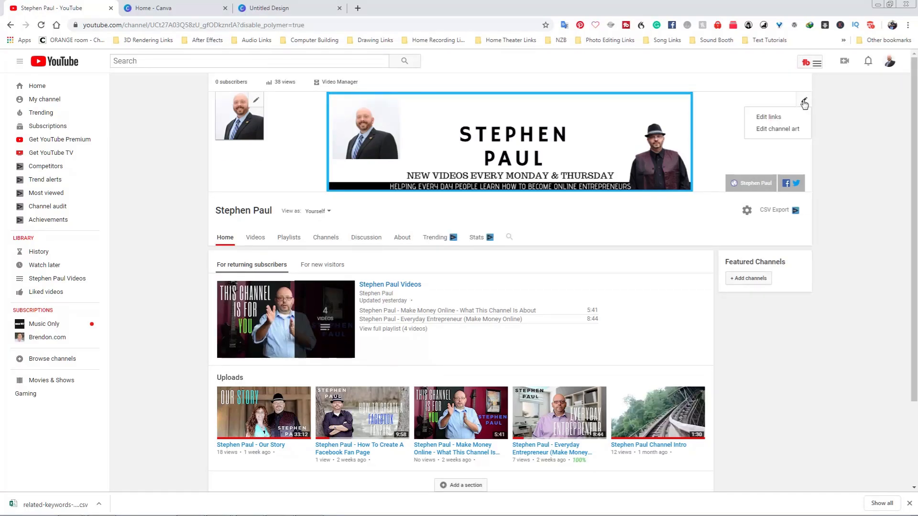
left_click(793, 128)
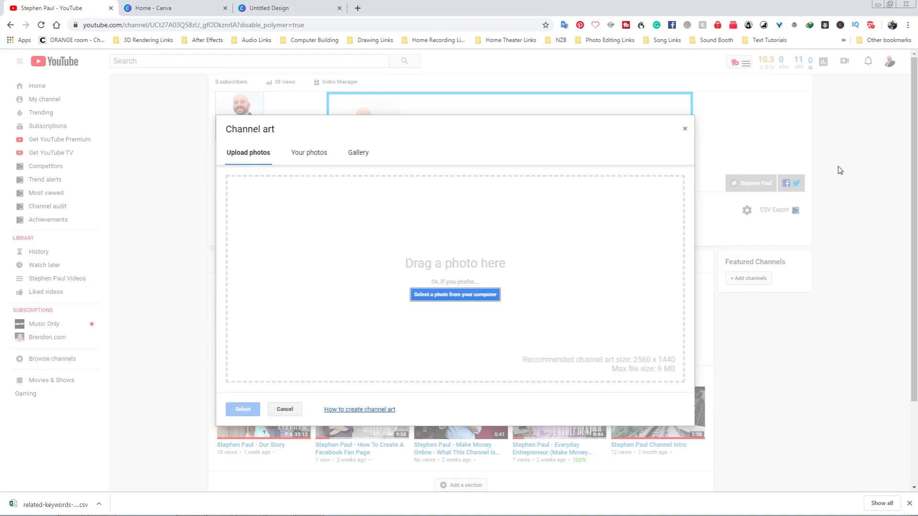
Open the help article on creating channel art and expand its Image size & file guidelines section.
left_click(362, 410)
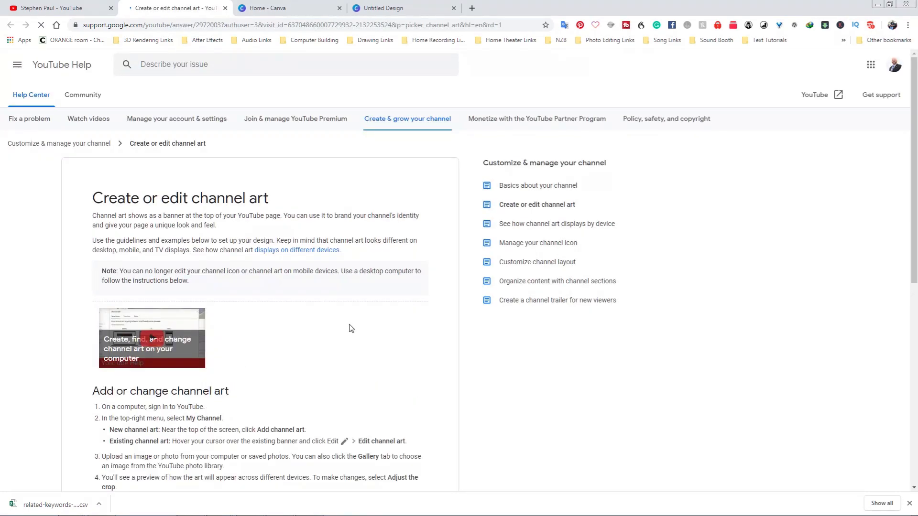
scroll(349, 330, "down", 4)
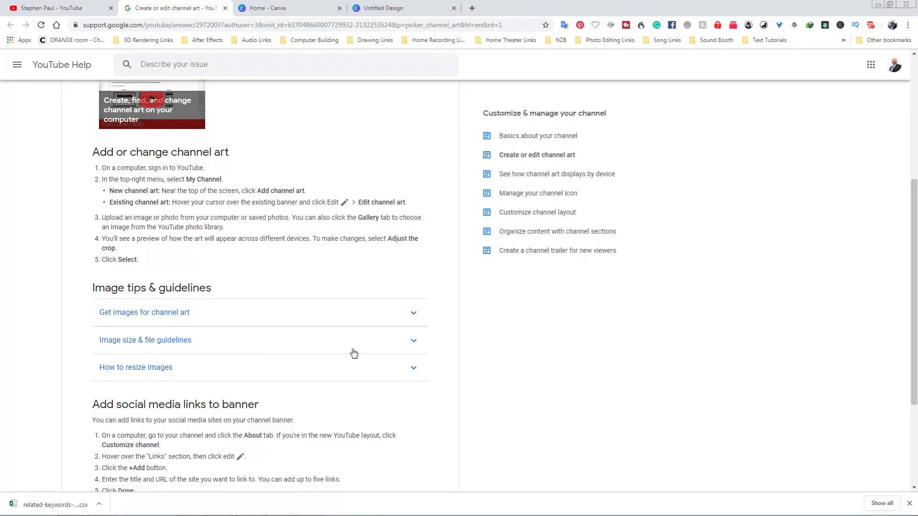
left_click(414, 343)
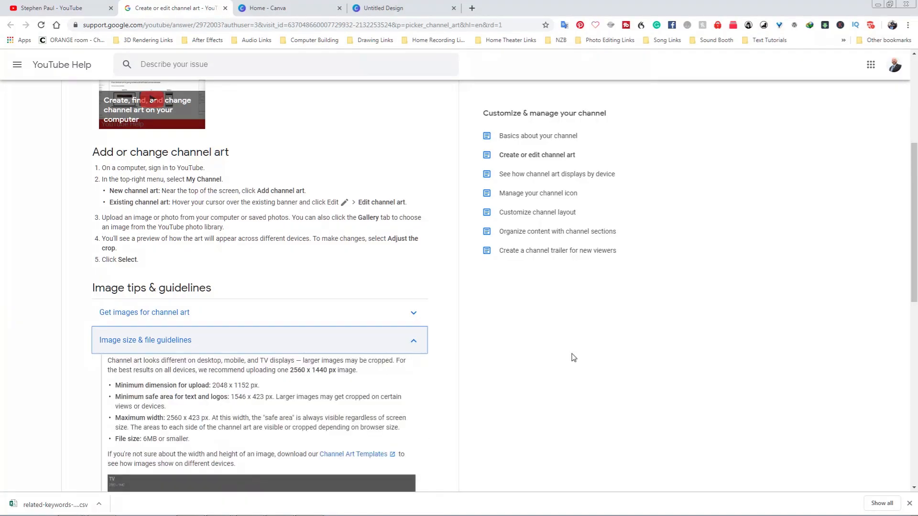
scroll(571, 358, "down", 1)
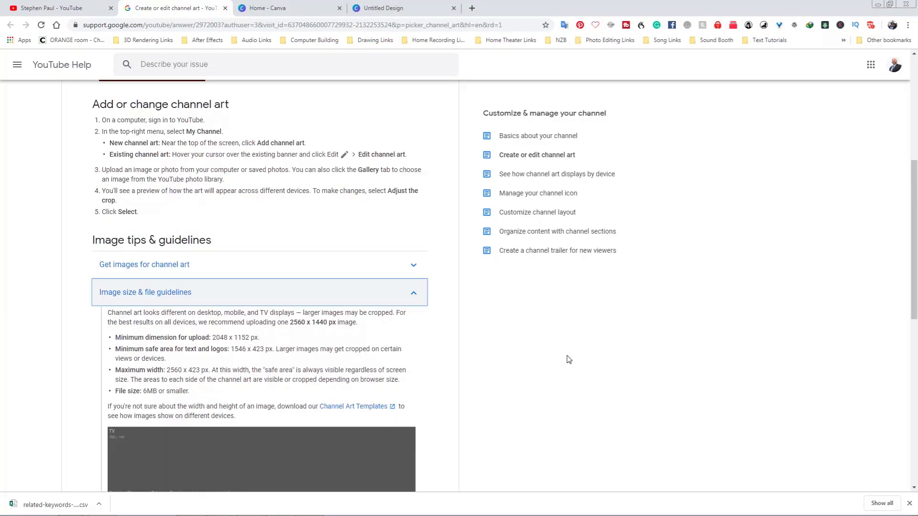
Try to download the Channel Art Templates, closing the download dialog and the blank tab.
left_click(362, 411)
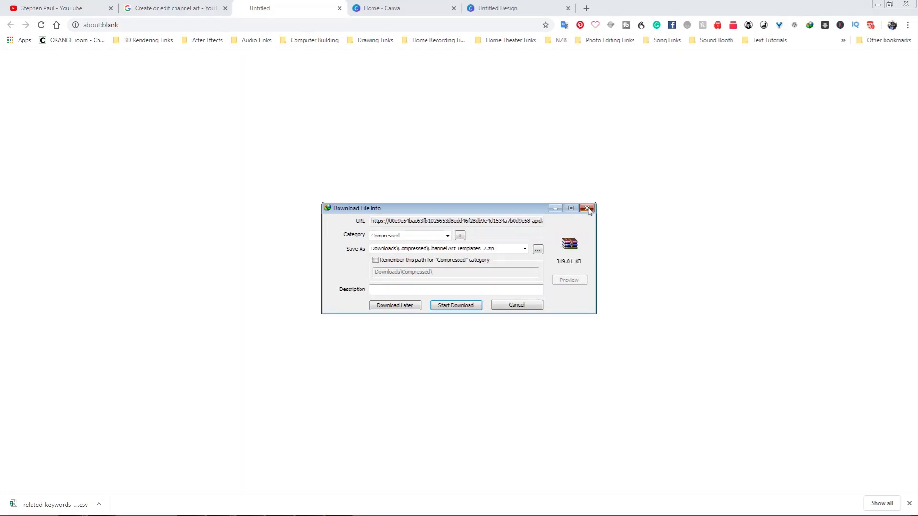
left_click(586, 207)
left_click(552, 196)
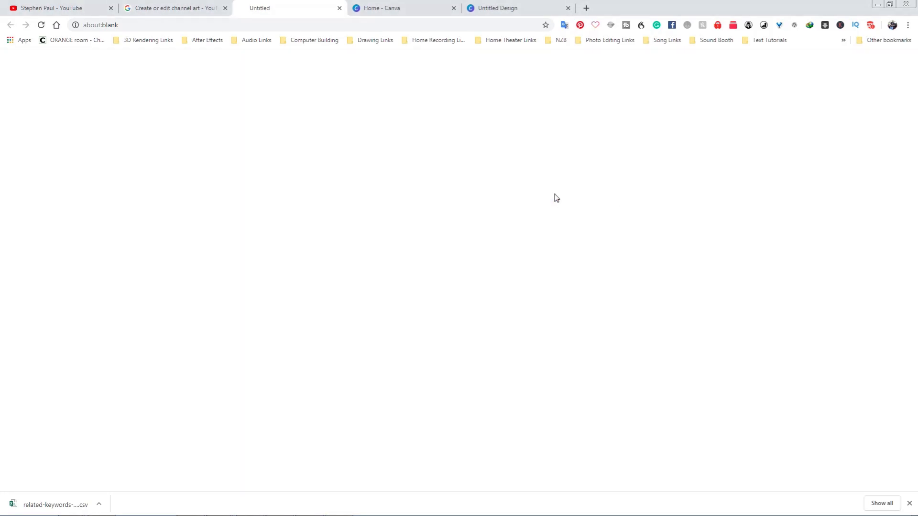
left_click(339, 9)
left_click(339, 8)
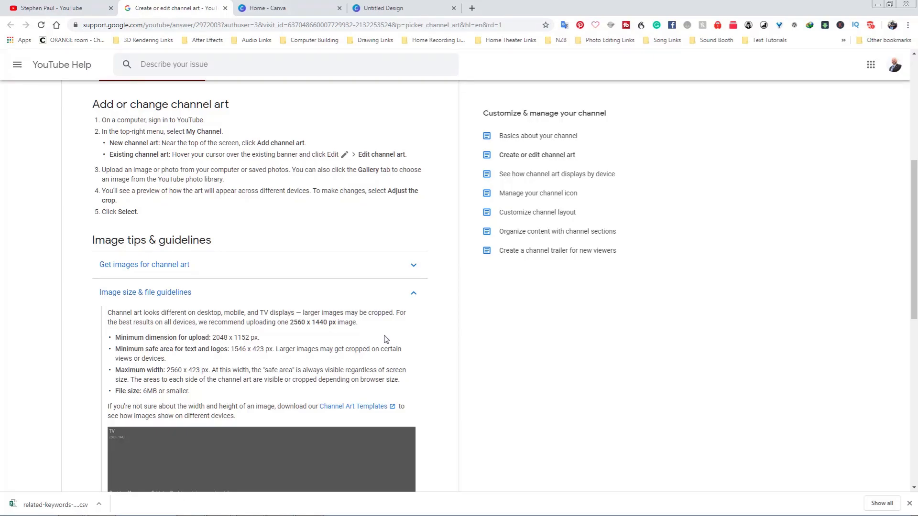
Scroll down to the channel art text and logo safe area diagram.
scroll(447, 350, "down", 3)
scroll(183, 283, "down", 1)
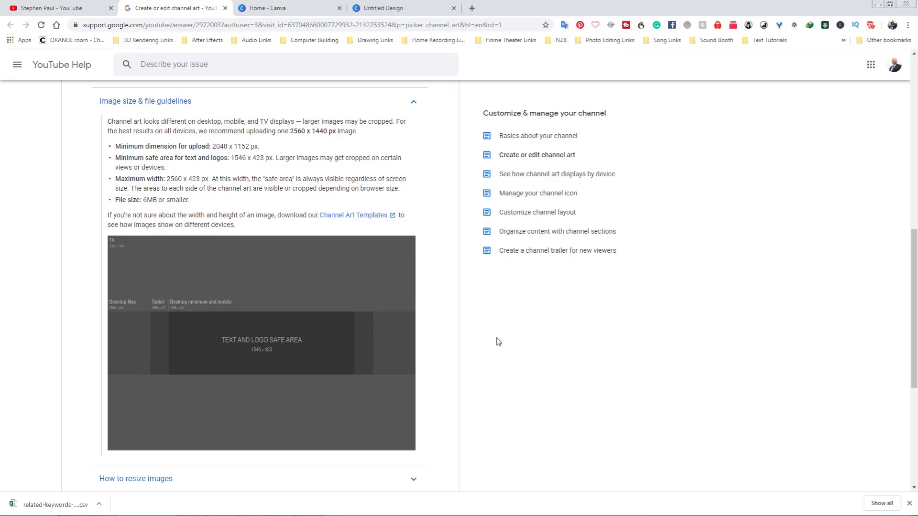
Close the channel art upload dialog on the channel page and return to the blank Canva channel art design.
left_click(280, 9)
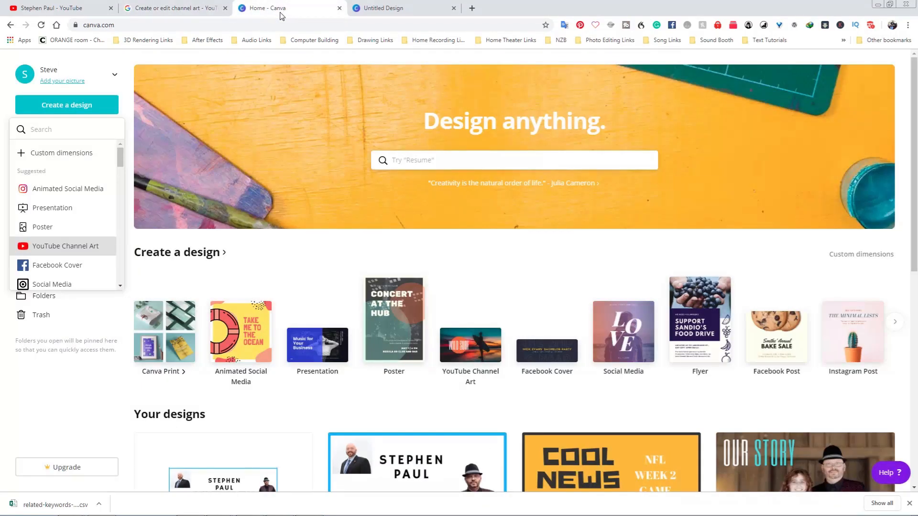
left_click(396, 9)
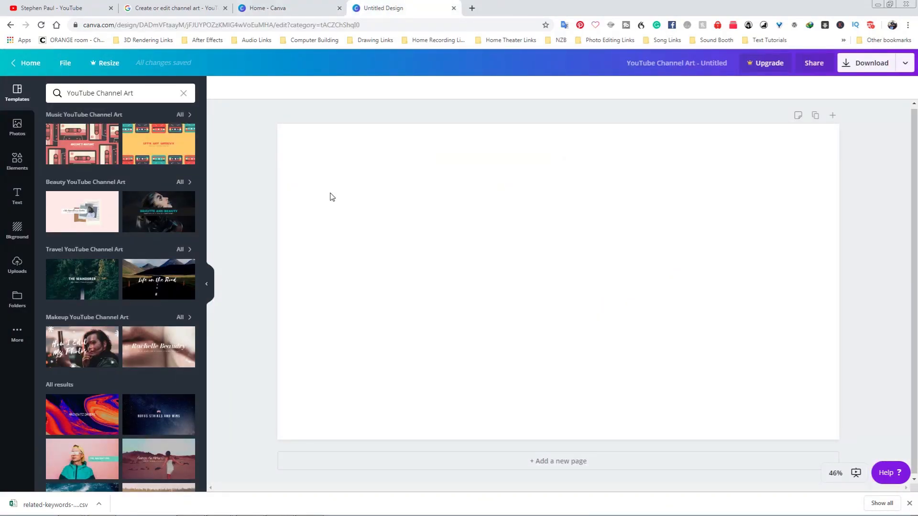
left_click(151, 10)
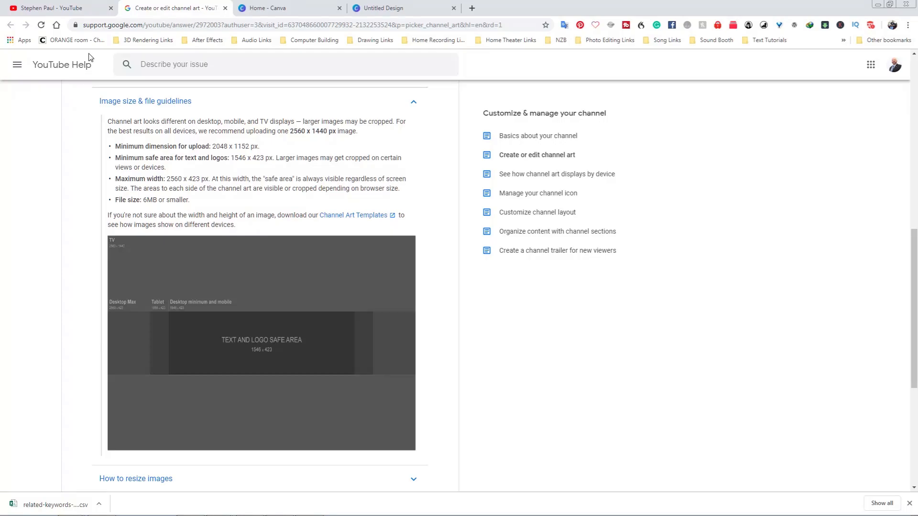
left_click(76, 8)
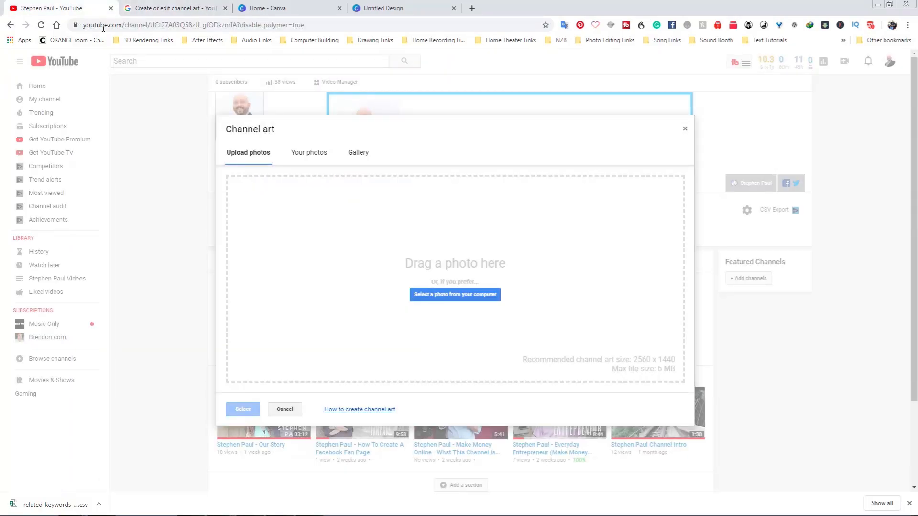
left_click(684, 129)
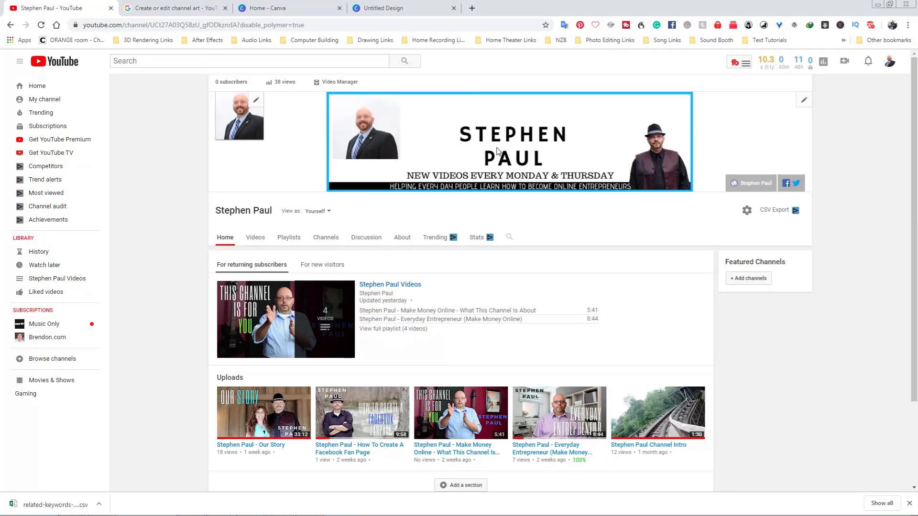
left_click(382, 8)
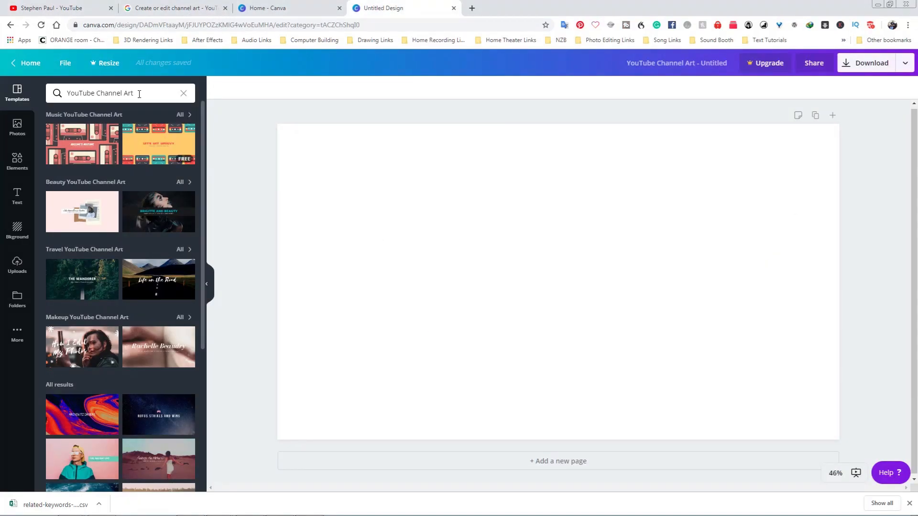
Place the uploaded channel art safe-area template image so it fills the whole canvas.
left_click(17, 268)
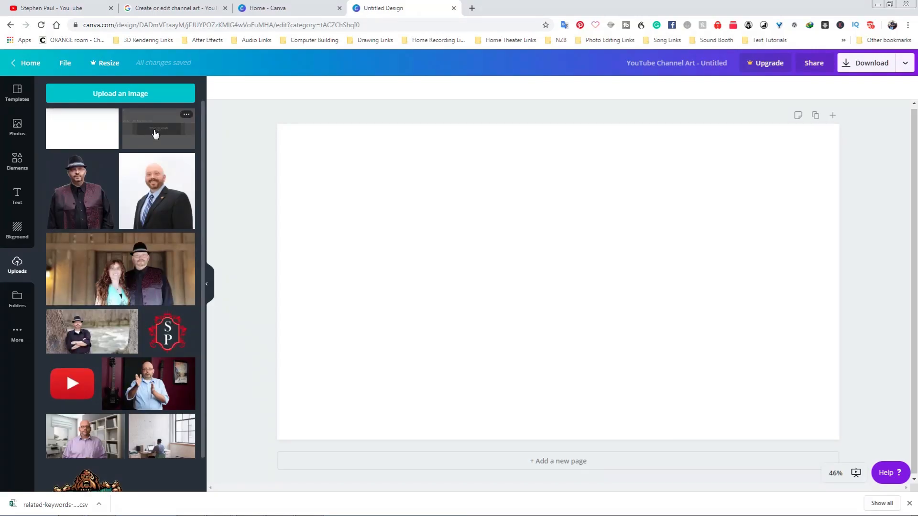
left_click_drag(155, 133, 408, 229)
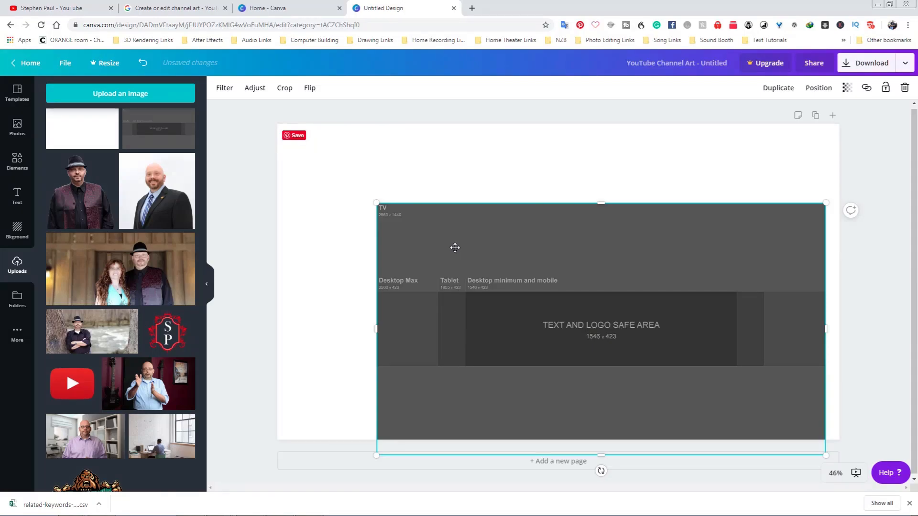
key("ctrl+z")
left_click_drag(157, 132, 335, 157)
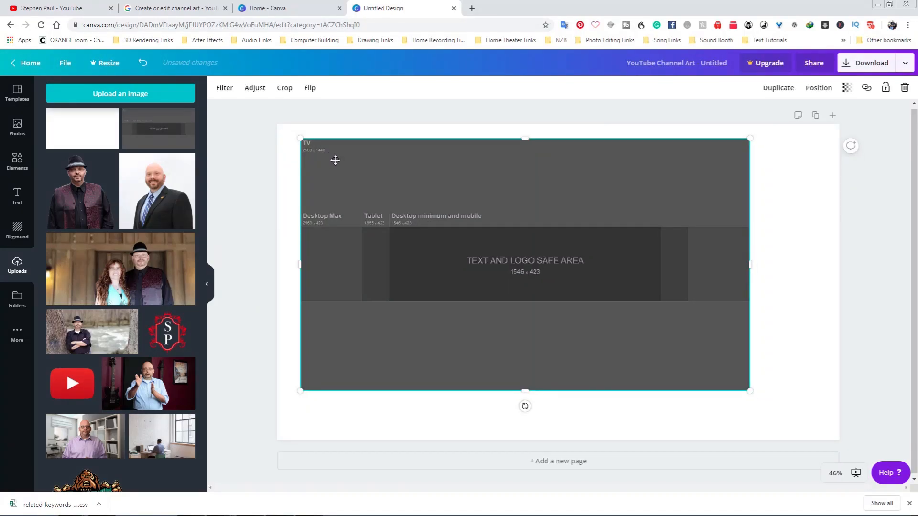
key("ctrl+z")
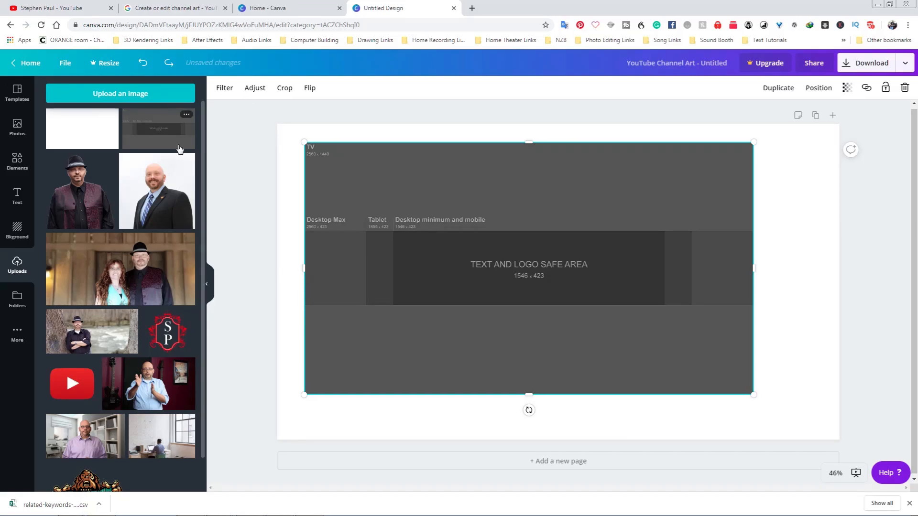
key("ctrl+z")
left_click_drag(169, 133, 303, 156)
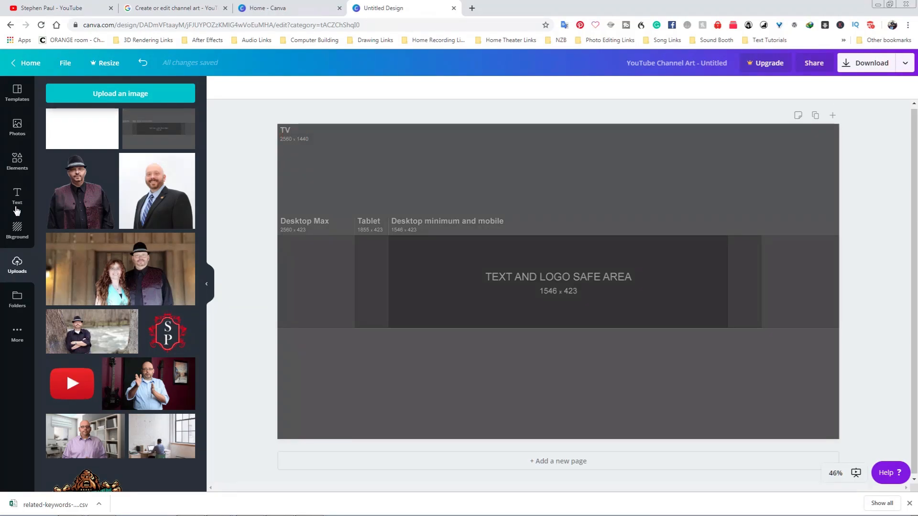
Add a line element and fit it along the top edge of the text and logo safe area.
left_click(17, 161)
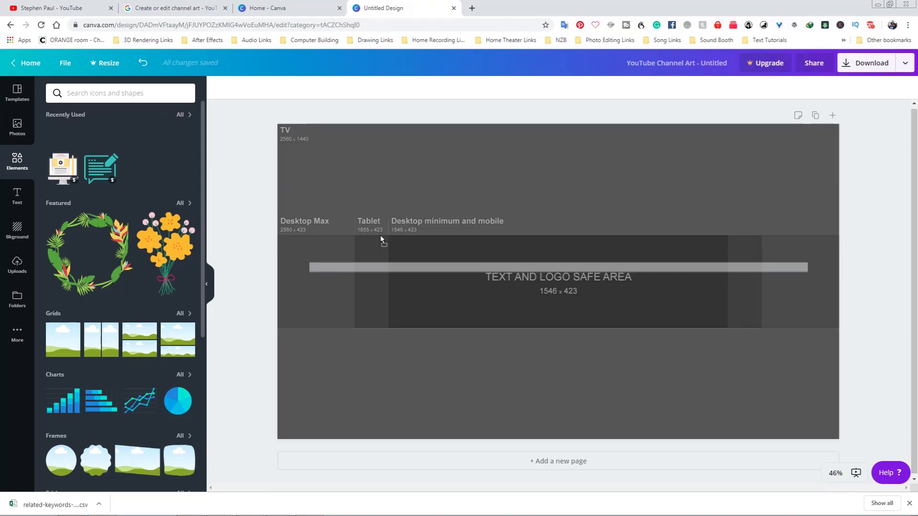
left_click_drag(309, 223, 478, 251)
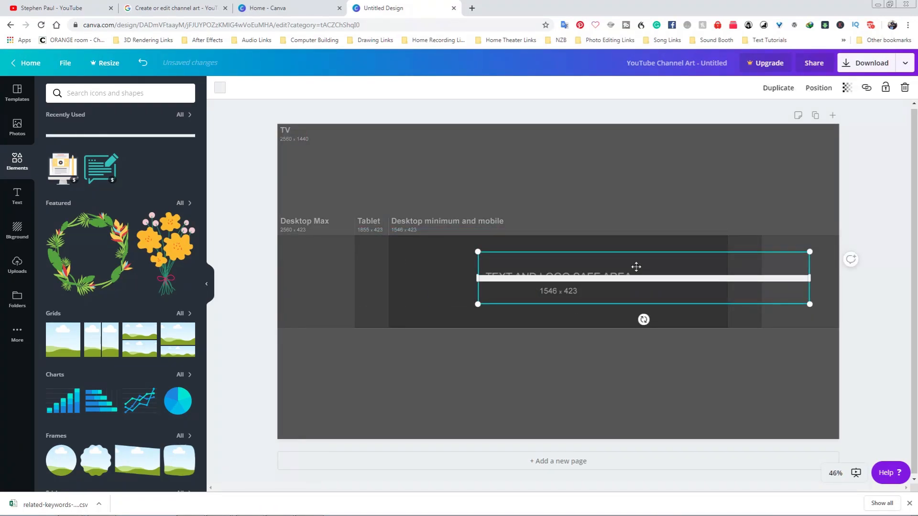
left_click_drag(635, 266, 547, 227)
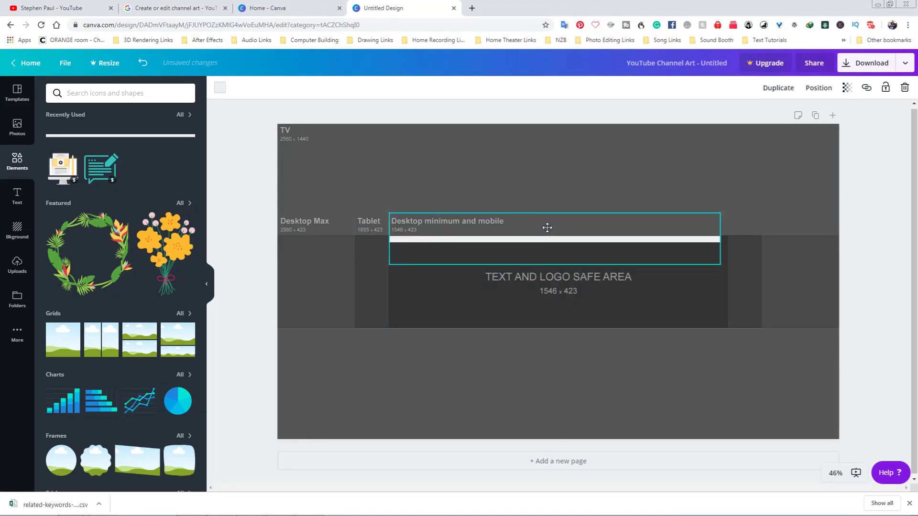
left_click_drag(720, 239, 727, 239)
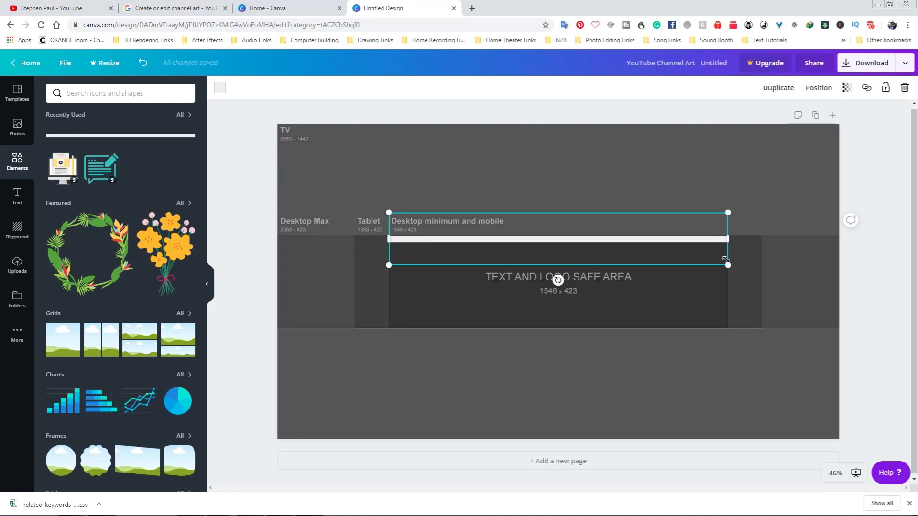
left_click_drag(727, 265, 616, 247)
left_click_drag(546, 231, 728, 239)
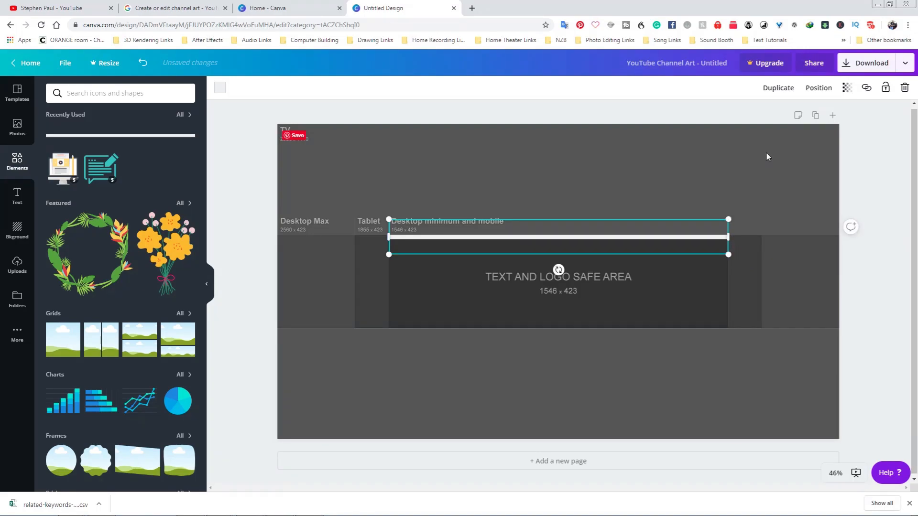
Duplicate the line and move the copy to the bottom edge of the safe area.
left_click(776, 90)
left_click_drag(590, 238, 581, 323)
left_click(550, 331)
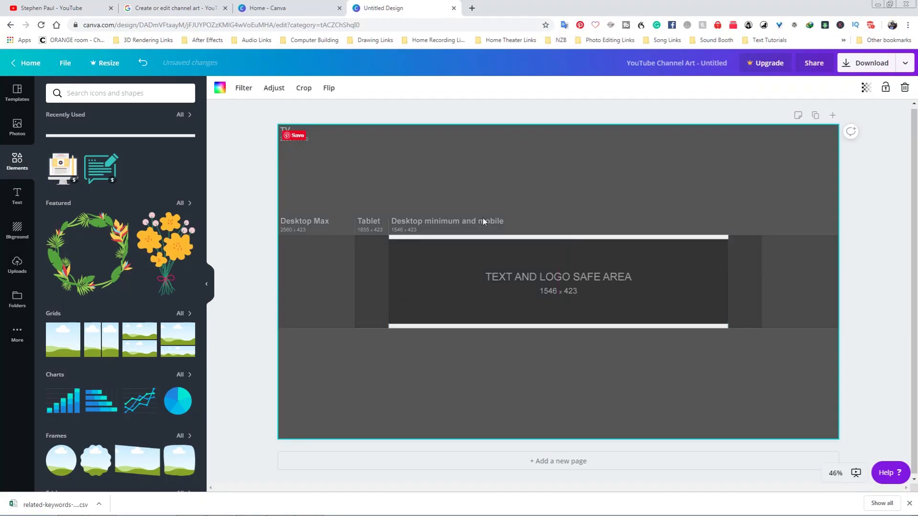
Color both the top and bottom safe-area lines bright blue.
left_click(438, 239)
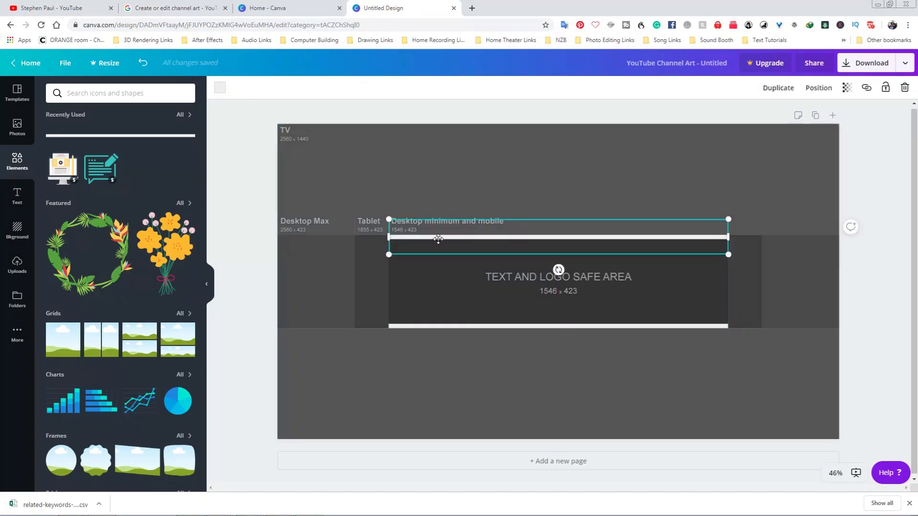
left_click(220, 88)
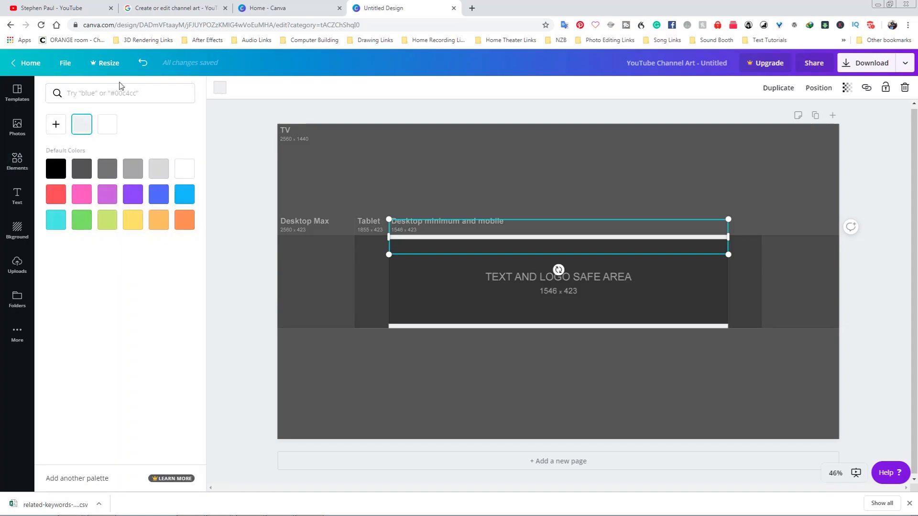
left_click(185, 198)
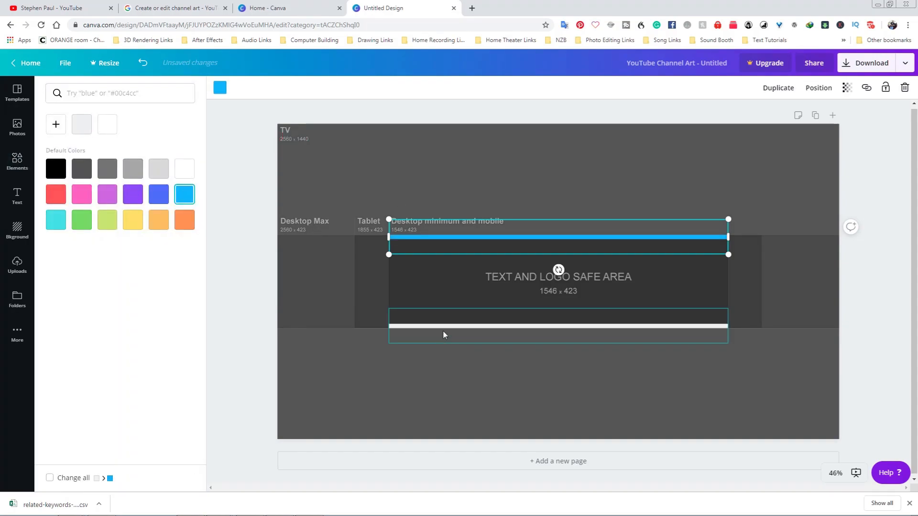
left_click(443, 342)
left_click(185, 194)
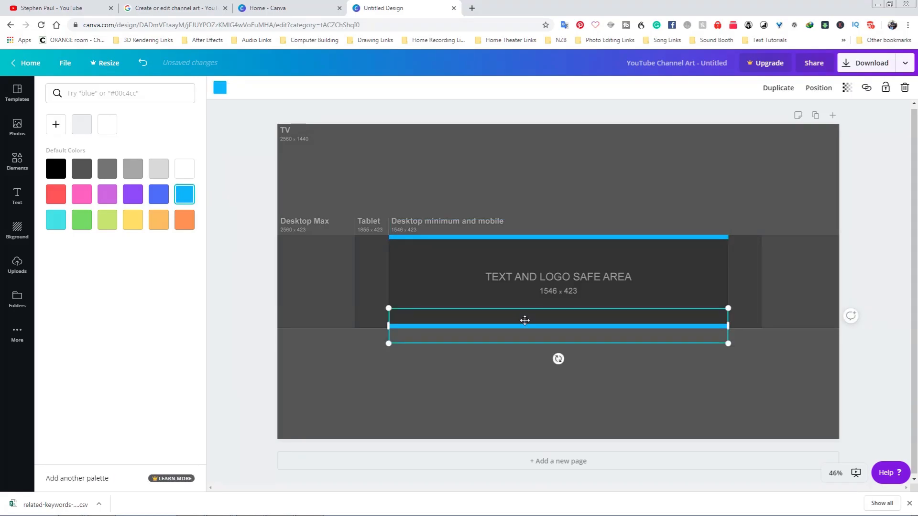
Duplicate the bottom line, rotate it vertical, and place it along the safe area's left edge.
left_click(31, 8)
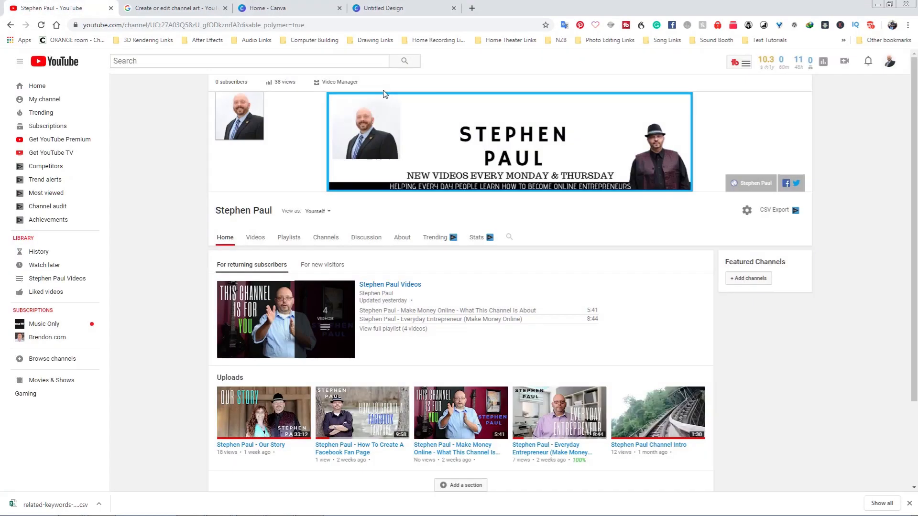
left_click(355, 13)
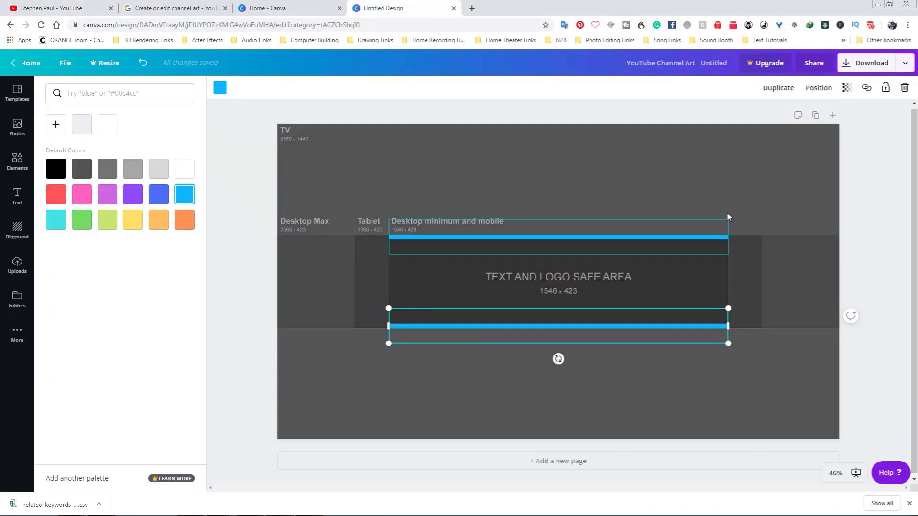
left_click(782, 89)
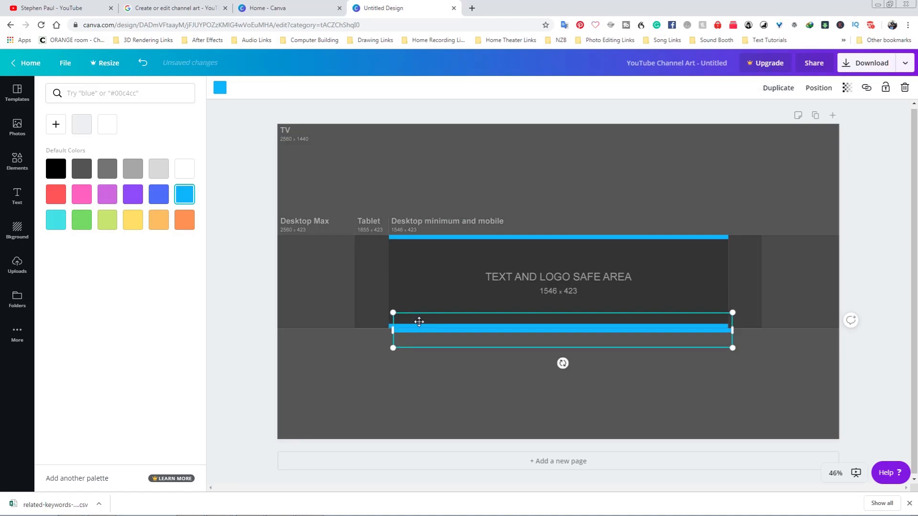
left_click_drag(562, 363, 529, 333)
left_click_drag(564, 182, 393, 233)
left_click_drag(395, 352, 397, 330)
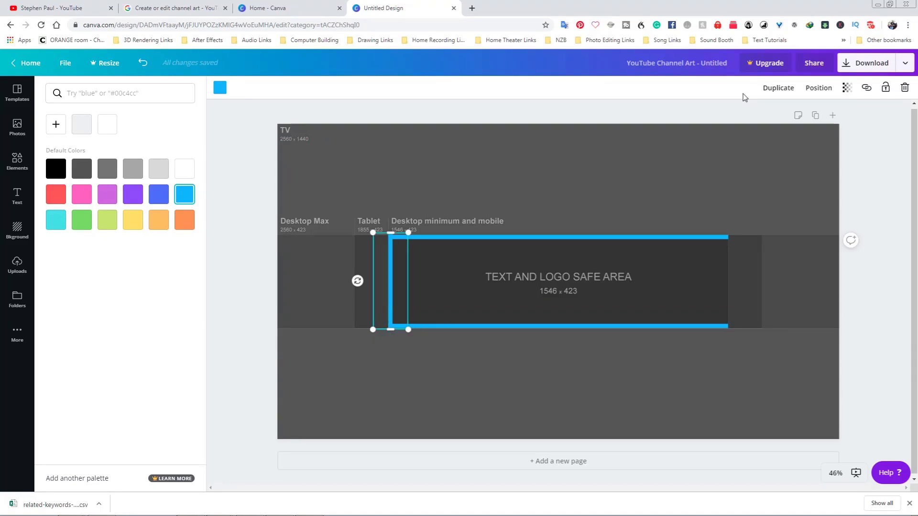
Duplicate the vertical line and move the copy to the safe area's right edge.
left_click(779, 88)
left_click_drag(413, 266, 724, 264)
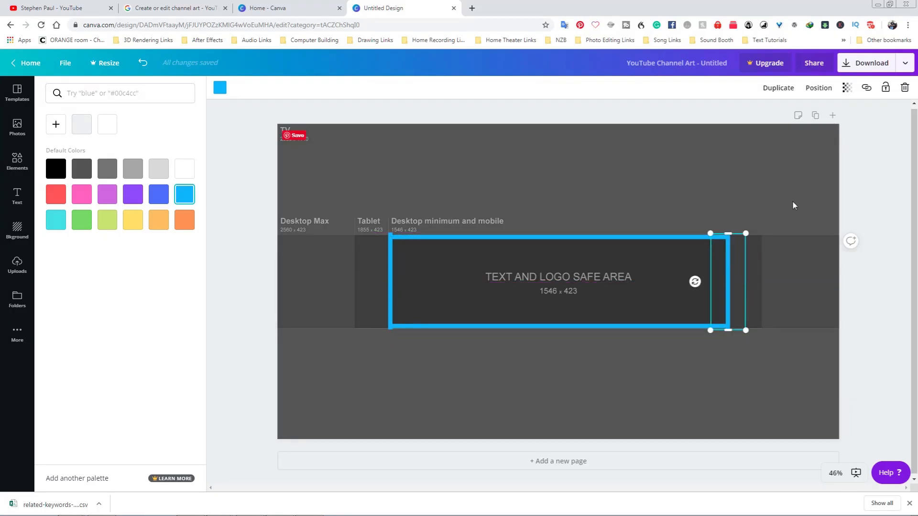
left_click(792, 202)
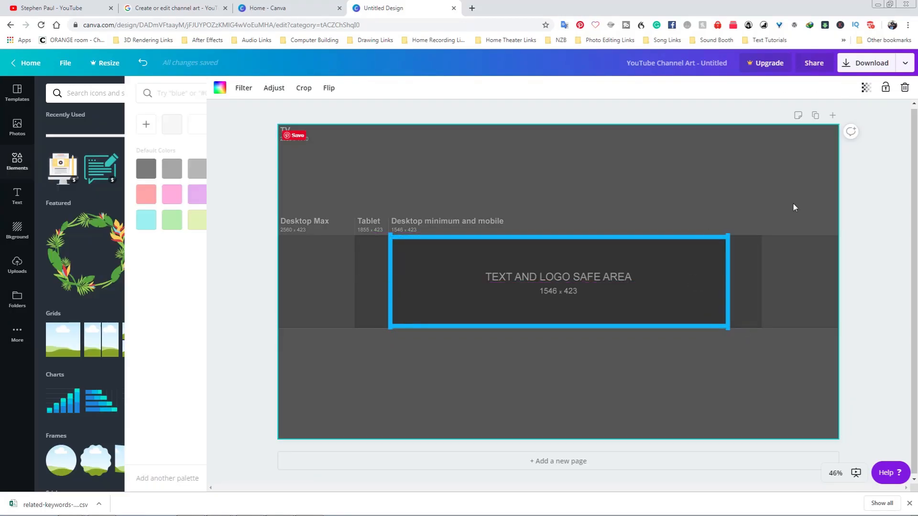
Add the uploaded photo of the man in a suit inside the safe area's left side.
left_click(904, 213)
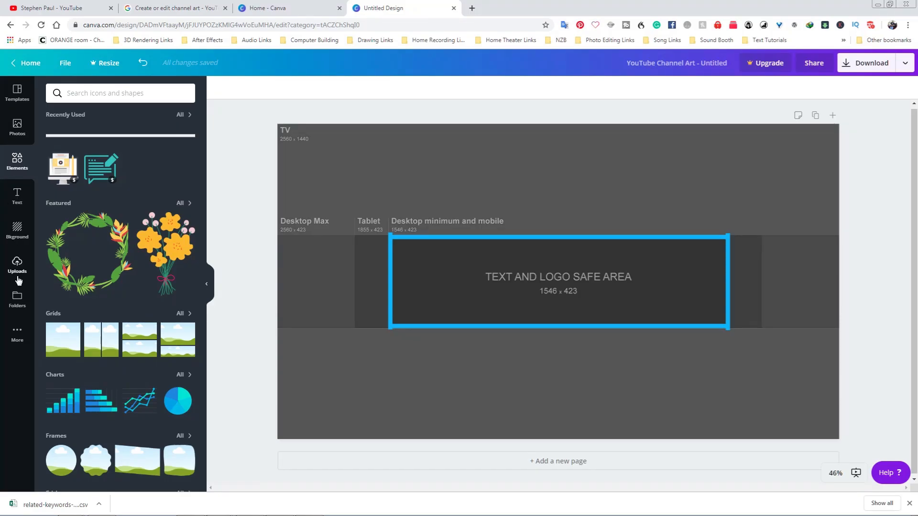
left_click(20, 260)
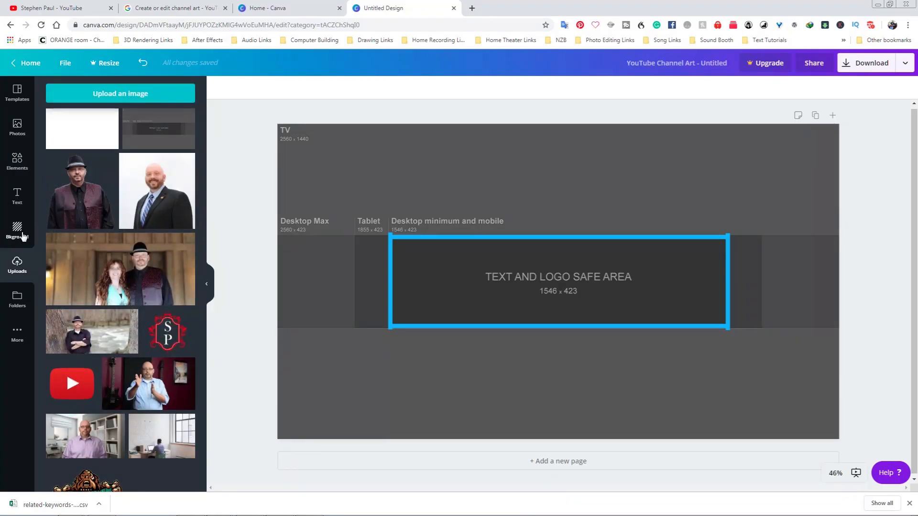
left_click_drag(158, 191, 616, 366)
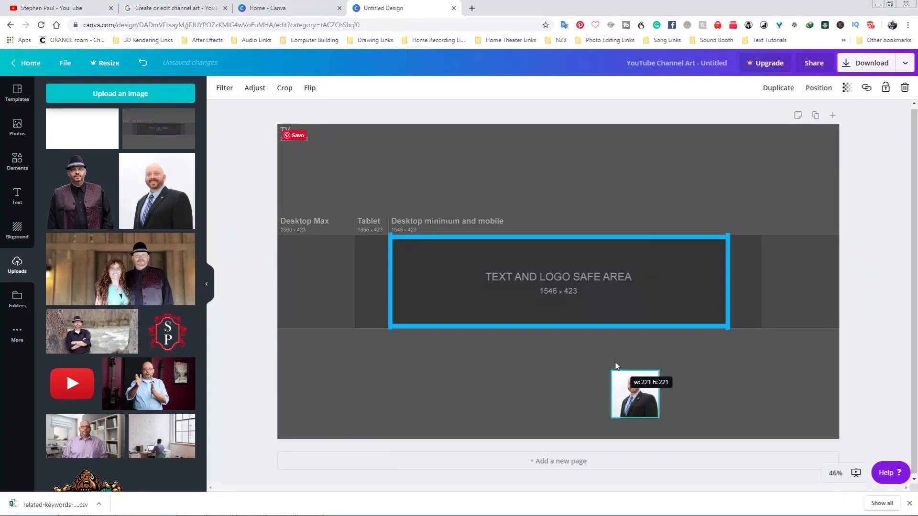
left_click_drag(633, 399, 418, 270)
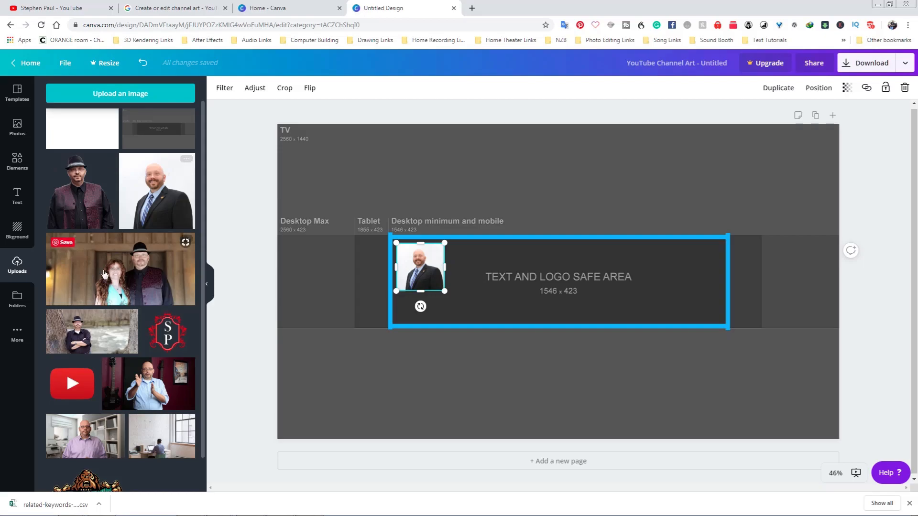
Add the uploaded photo of the man in a hat to the safe area's lower right corner.
left_click_drag(81, 191, 707, 302)
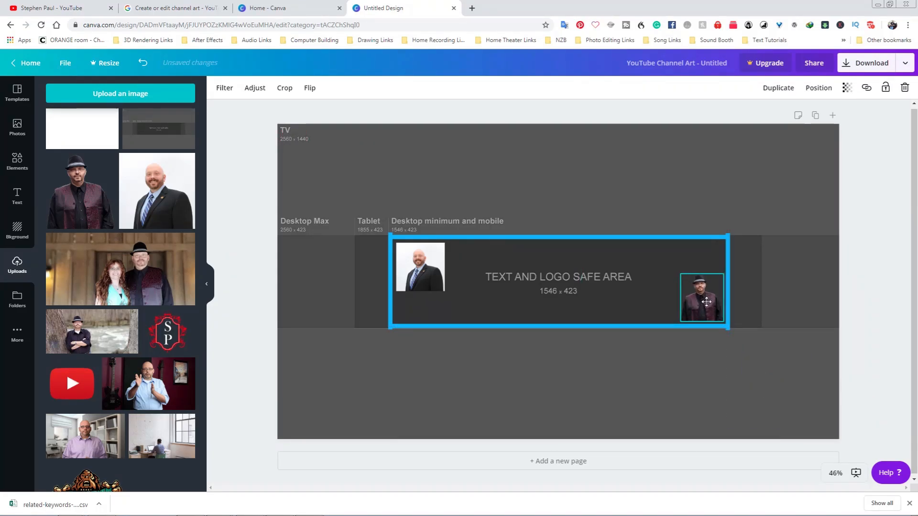
left_click(593, 380)
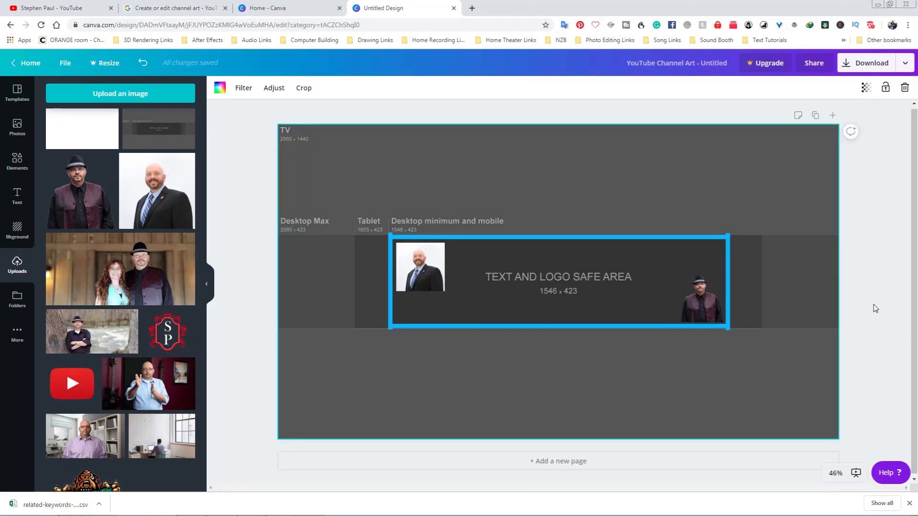
Add a heading text box to the center of the safe area.
left_click(13, 208)
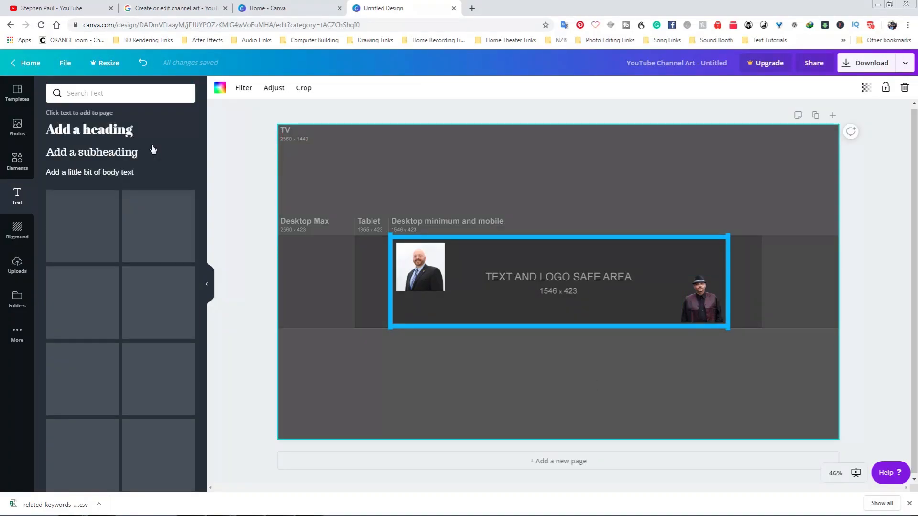
left_click(82, 133)
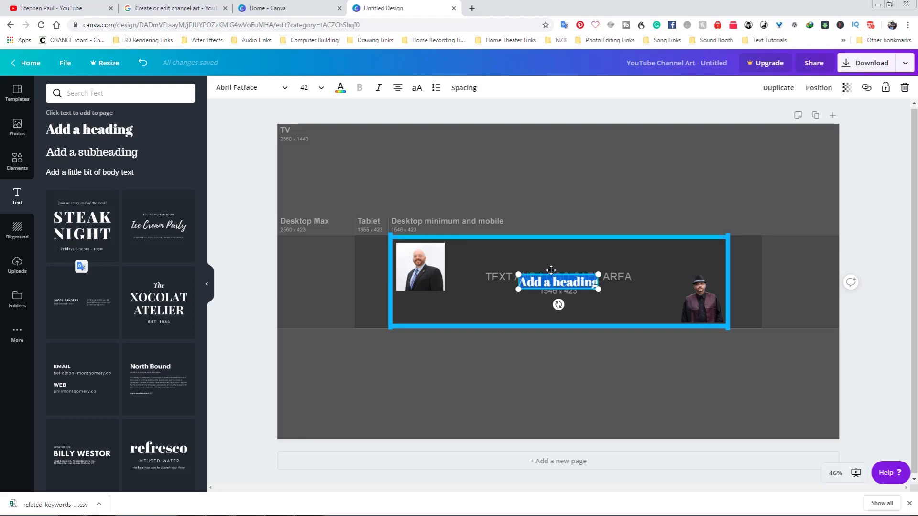
Set the heading's font size to 88.
left_click(321, 88)
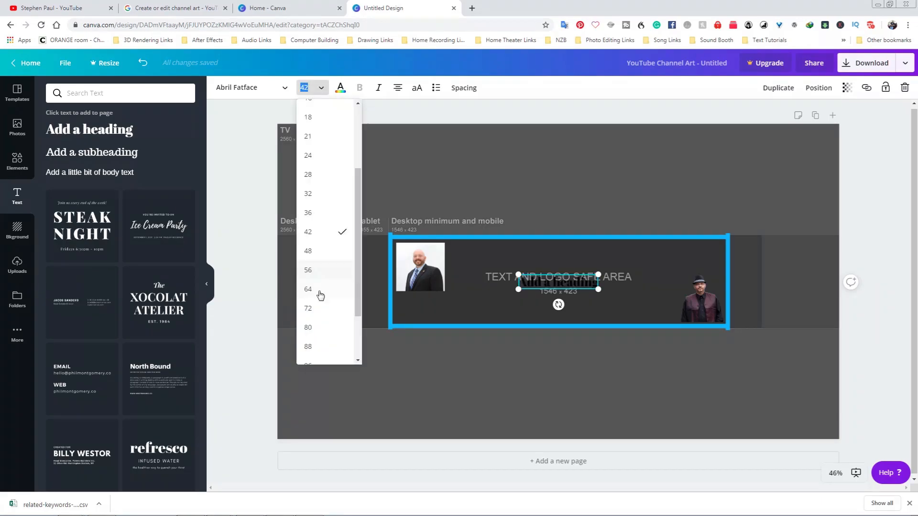
left_click(323, 346)
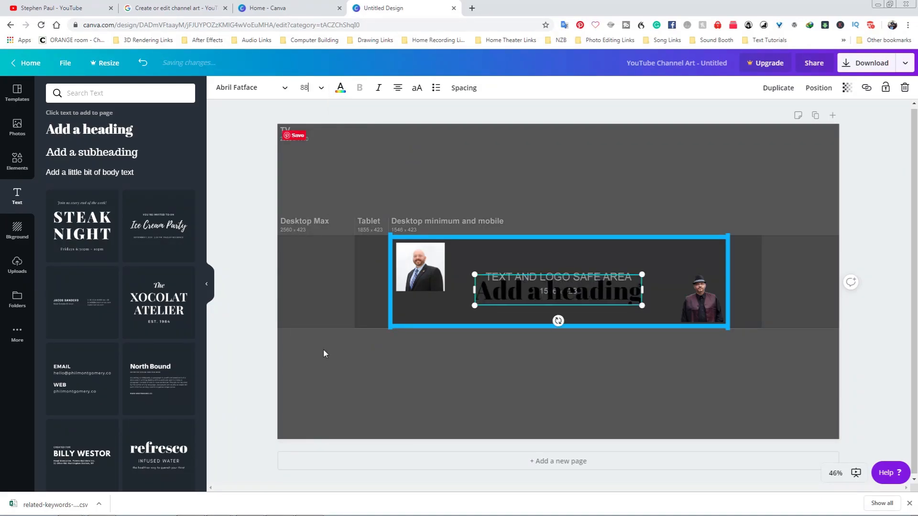
Select the heading text and change its colour to black.
left_click_drag(478, 291, 480, 291)
double_click(481, 291)
triple_click(480, 291)
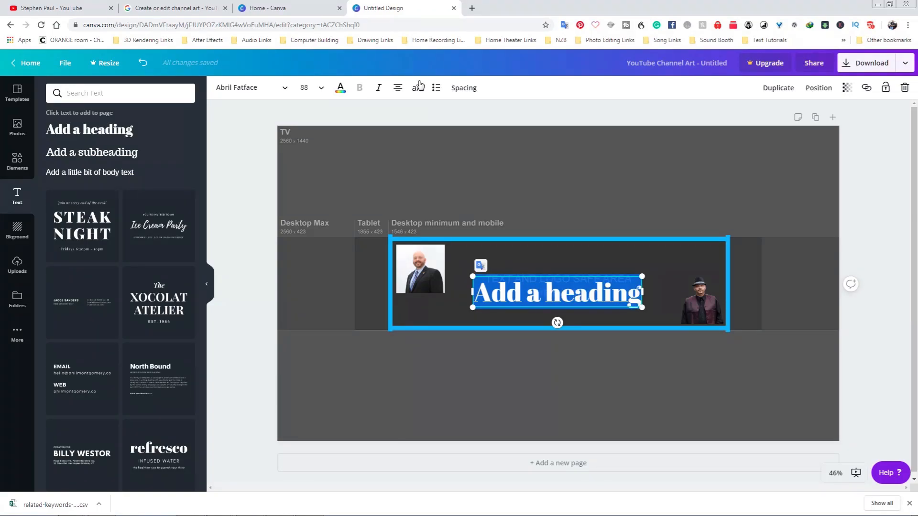
left_click(340, 88)
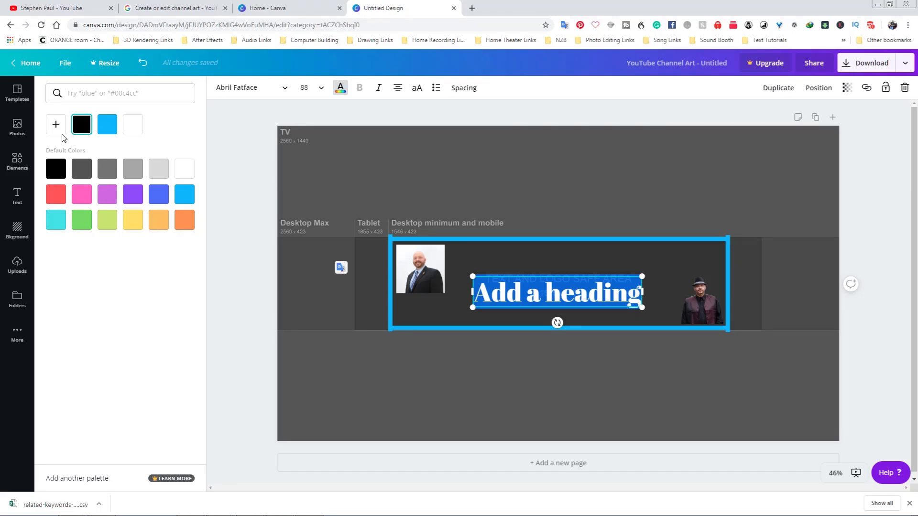
left_click(536, 375)
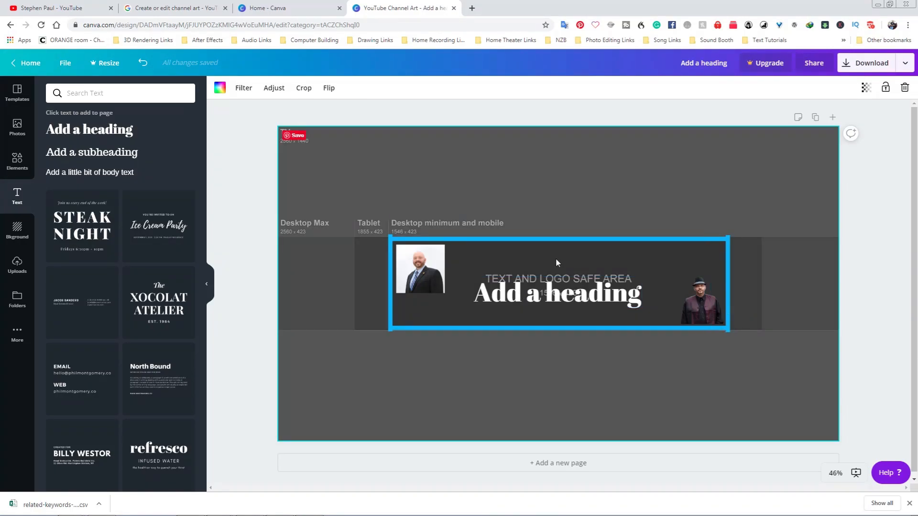
left_click(486, 292)
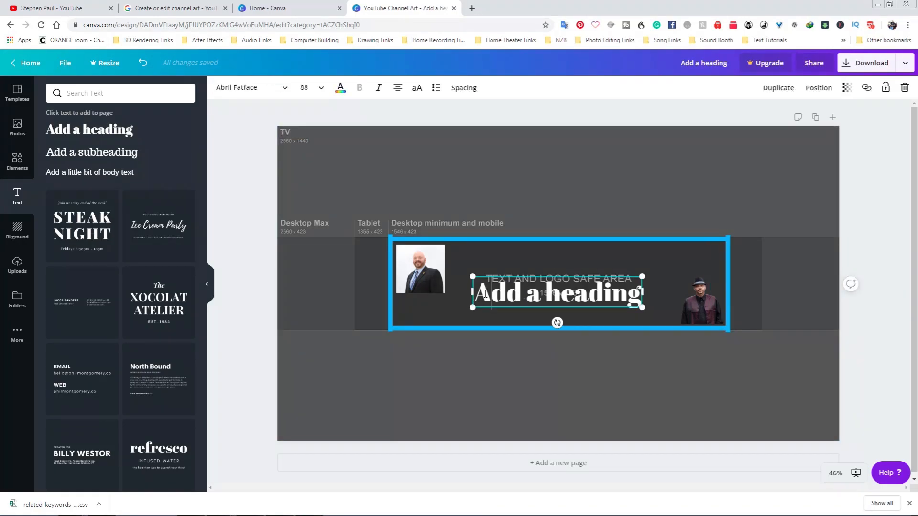
double_click(486, 294)
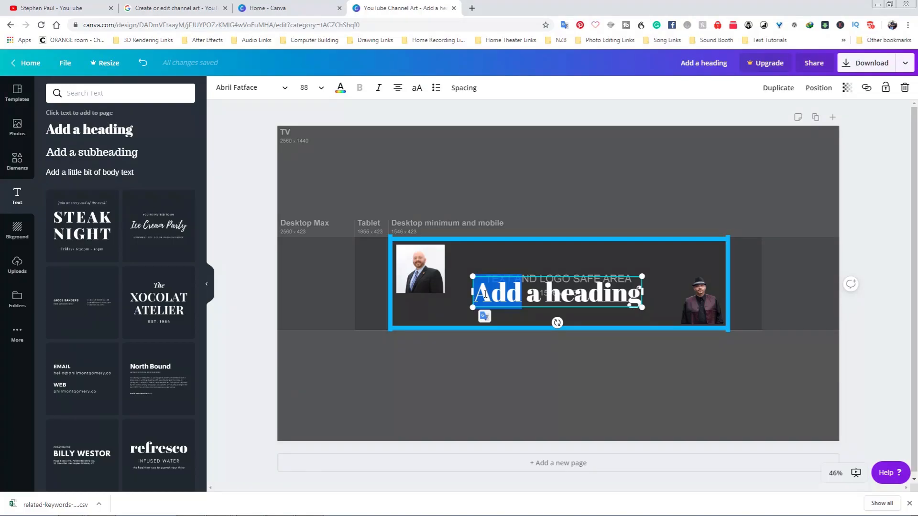
triple_click(486, 294)
left_click(340, 88)
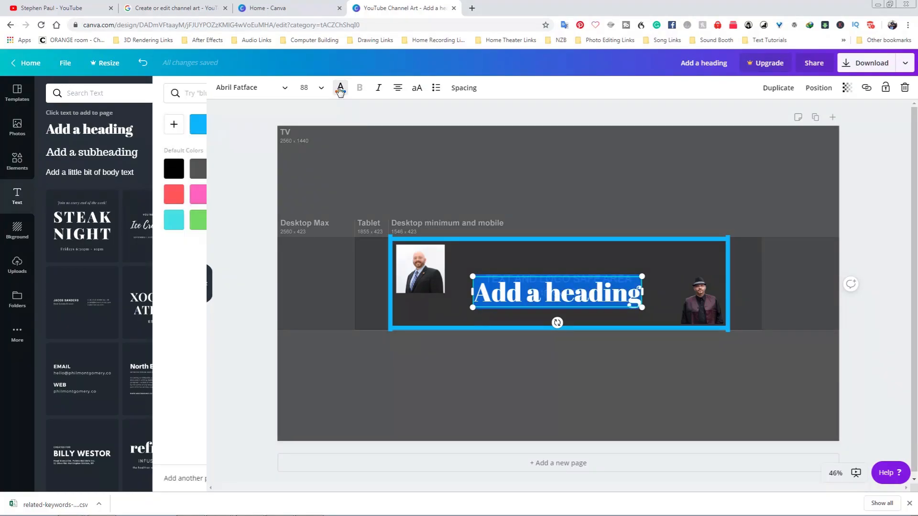
left_click(58, 170)
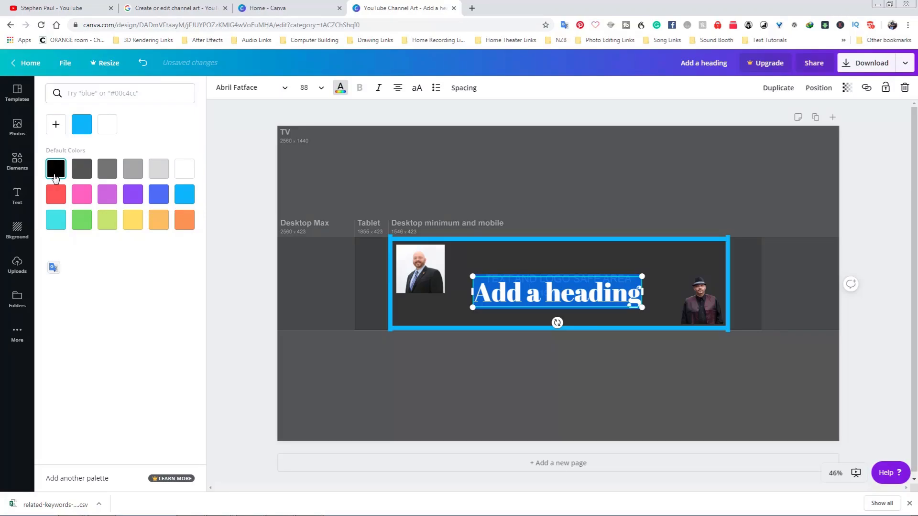
left_click(402, 296)
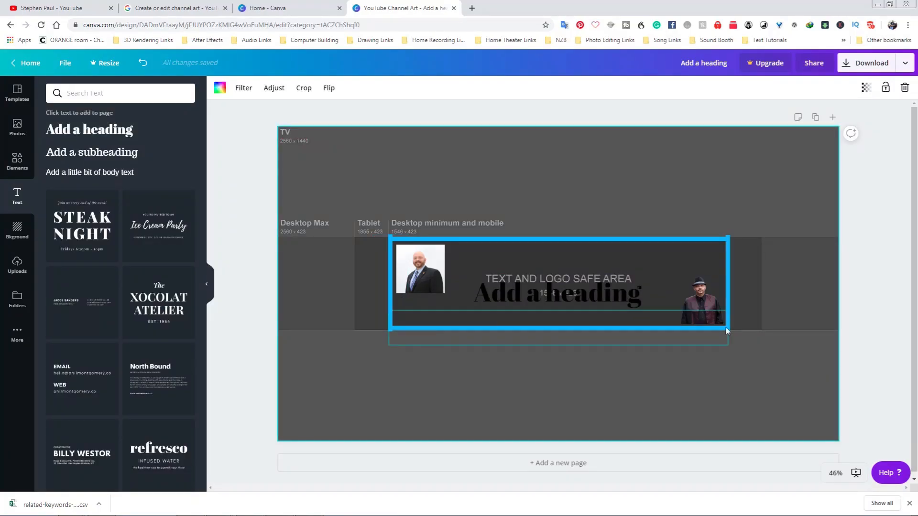
Reposition the heading to the middle of the safe area, over the safe-area label.
left_click_drag(584, 288, 570, 266)
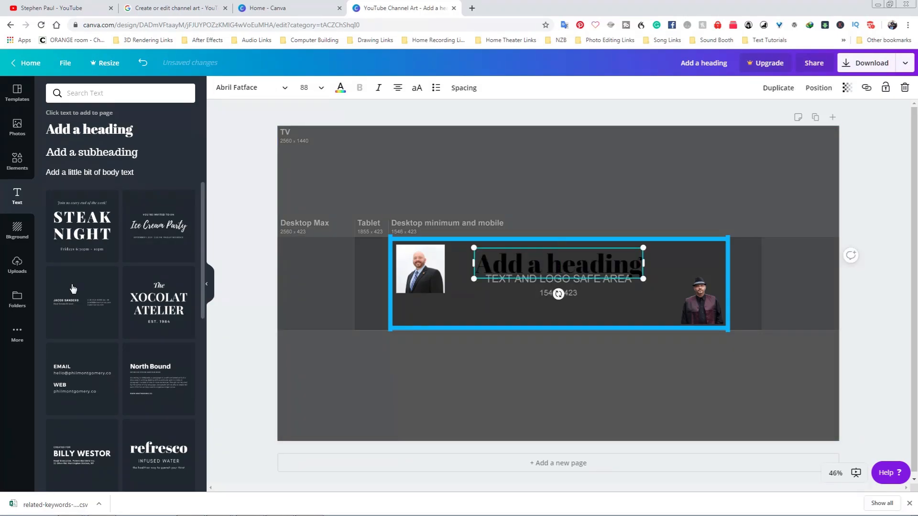
left_click_drag(593, 266, 597, 283)
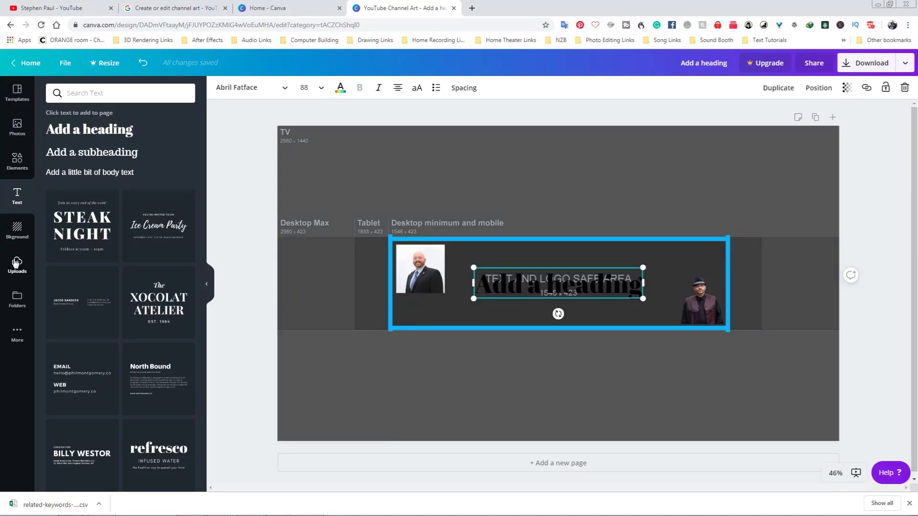
Cover the design's background with the uploaded plain white image.
left_click(18, 229)
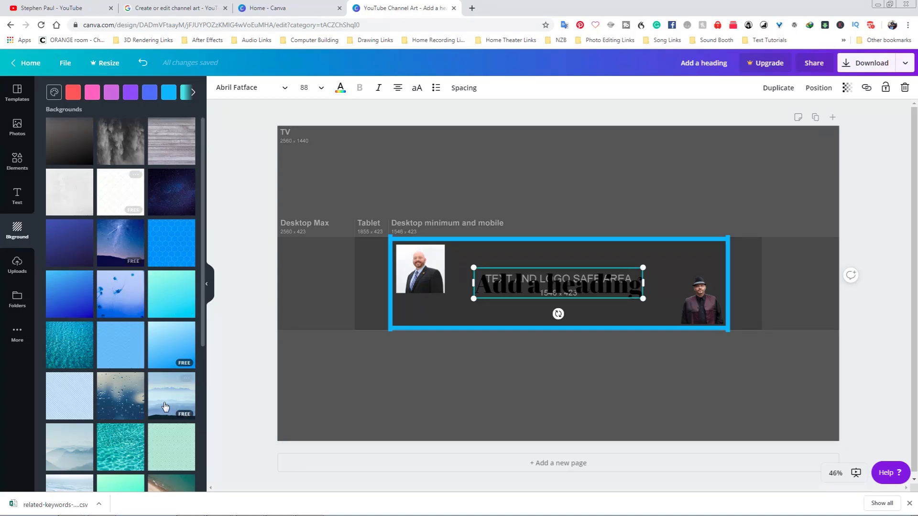
left_click(28, 269)
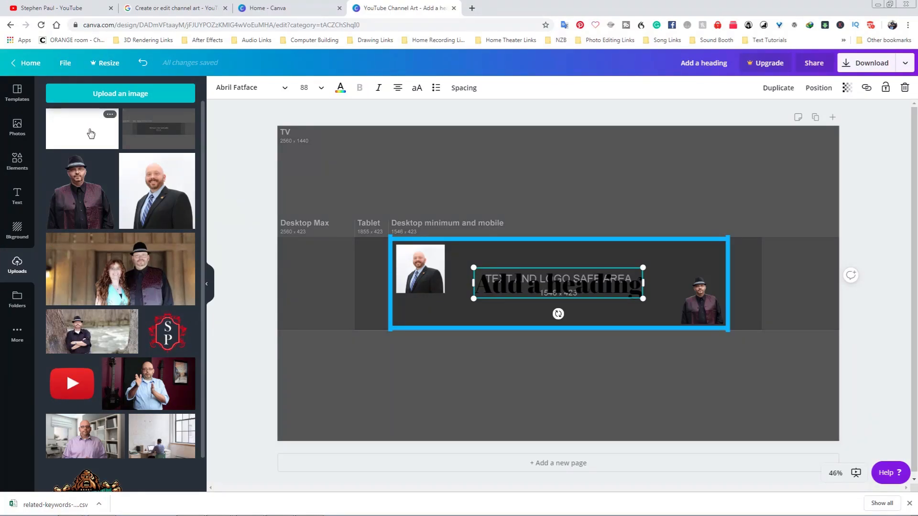
left_click_drag(79, 132, 316, 151)
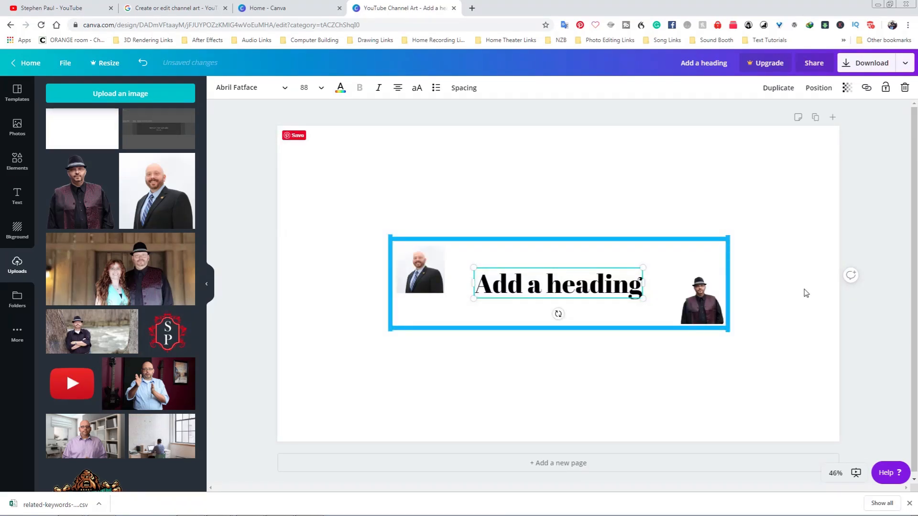
left_click(885, 225)
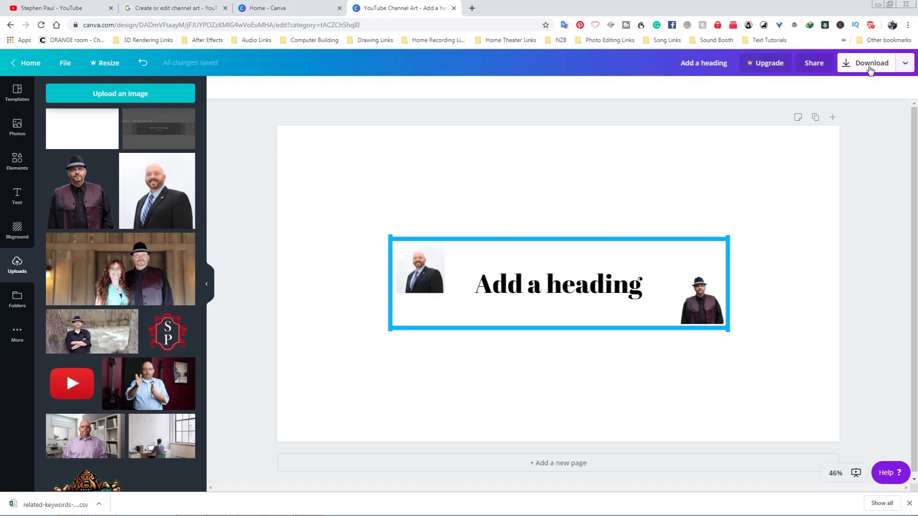
Download the finished design as a PNG file.
left_click(870, 70)
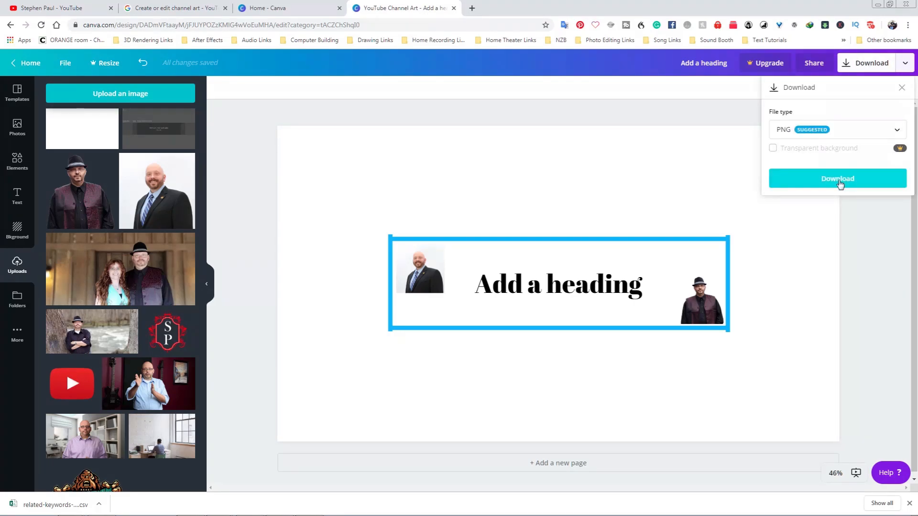
left_click(839, 180)
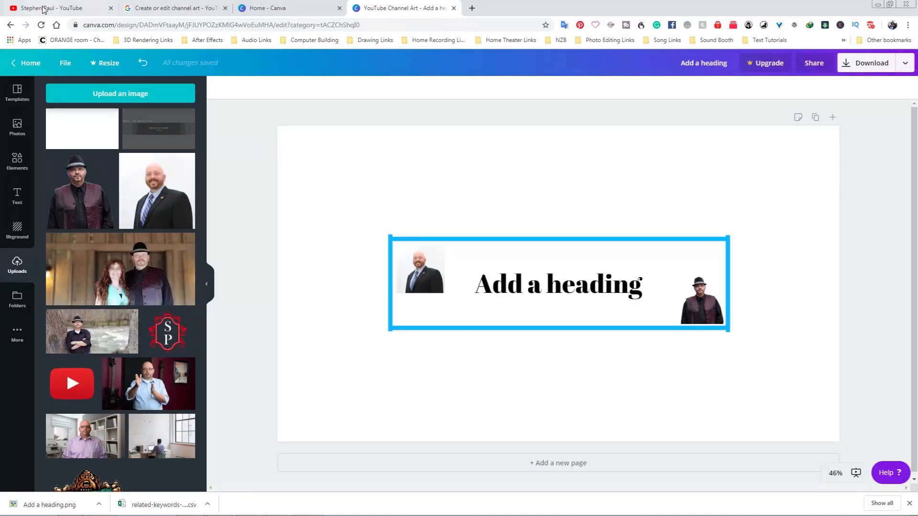
Switch to the YouTube channel page, open the channel art editor and browse the Pictures library for the file.
left_click(46, 8)
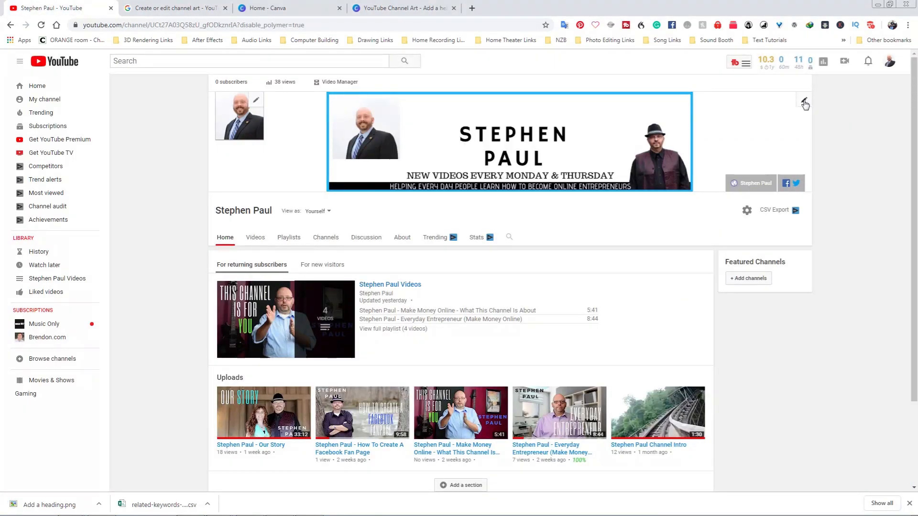
left_click(805, 103)
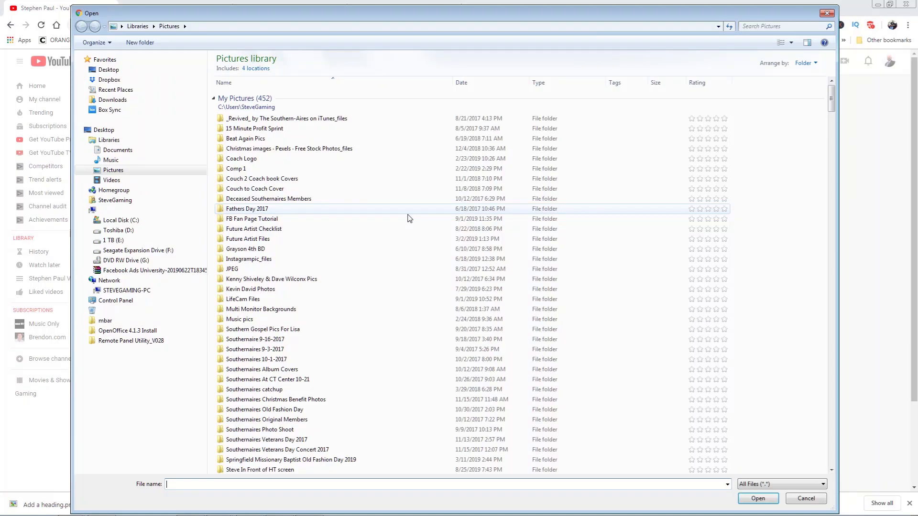
left_click_drag(830, 101, 831, 108)
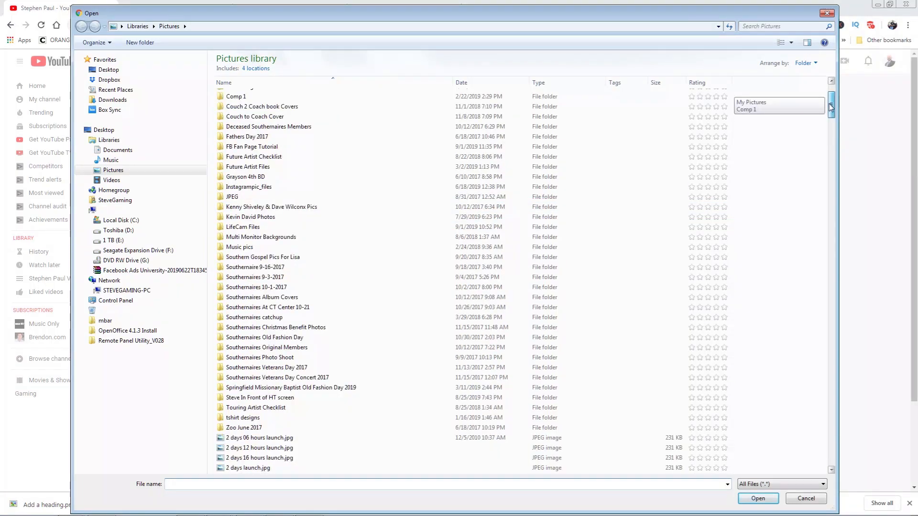
left_click_drag(830, 108, 834, 133)
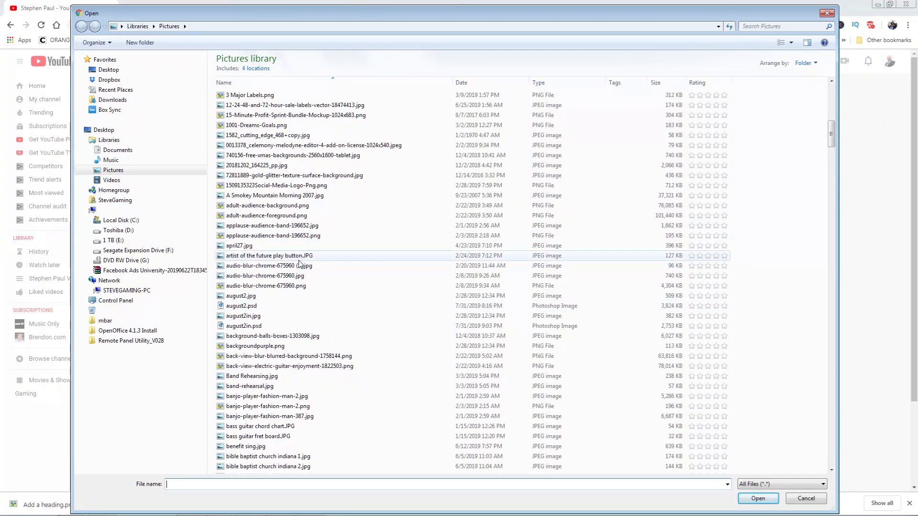
left_click_drag(831, 130, 834, 378)
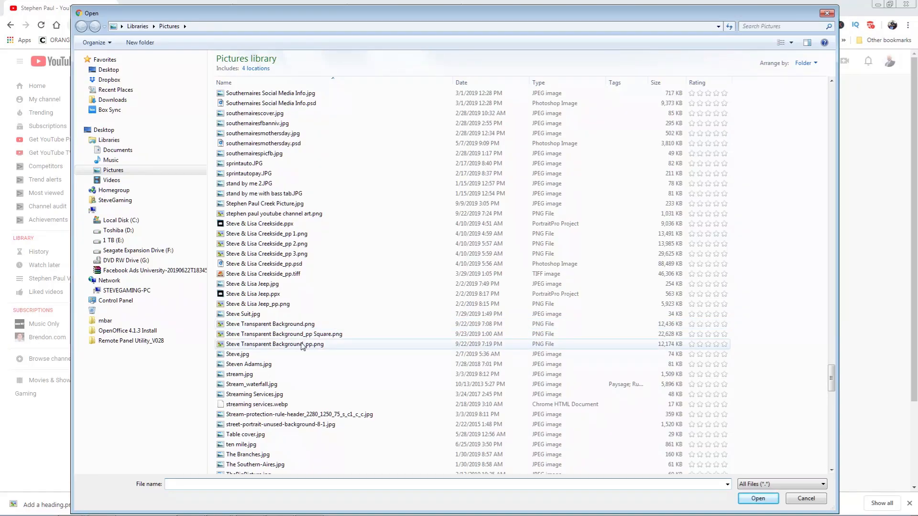
left_click(801, 499)
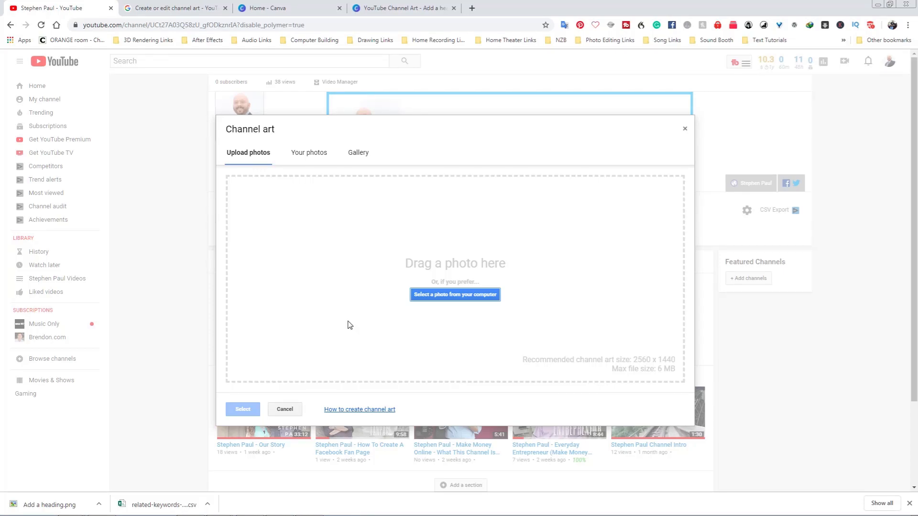
Pick the channel art from the 2019-09-22 album in Your photos, then close the dialog.
left_click(309, 153)
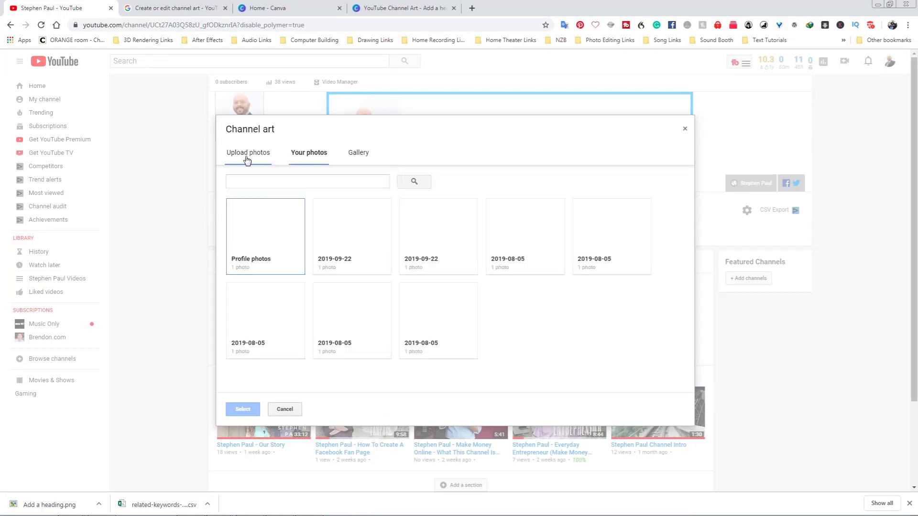
left_click(325, 251)
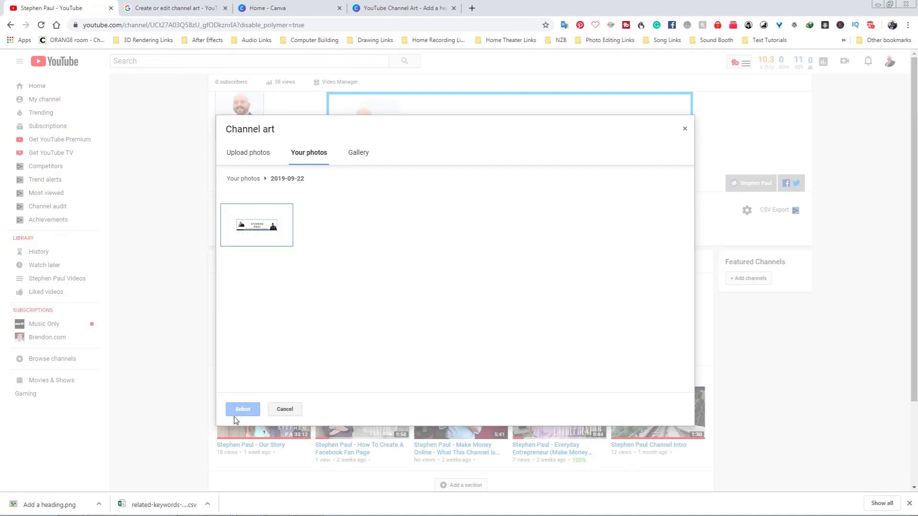
left_click(265, 237)
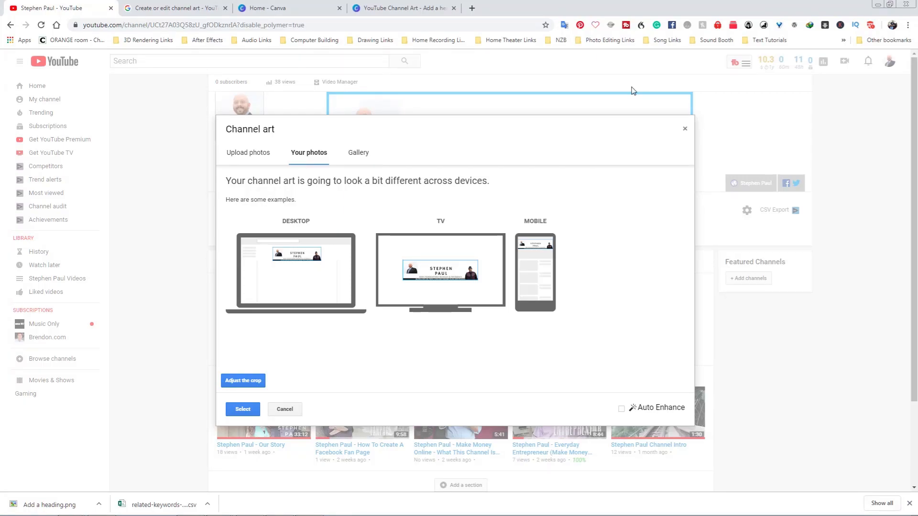
left_click(685, 132)
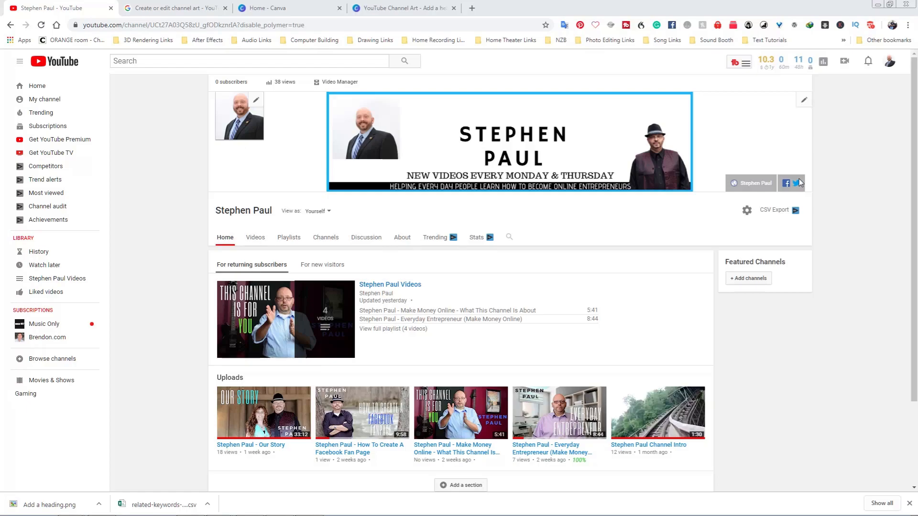
Open the channel's link editor and add a new custom link titled Instagram.
left_click(802, 106)
left_click(774, 128)
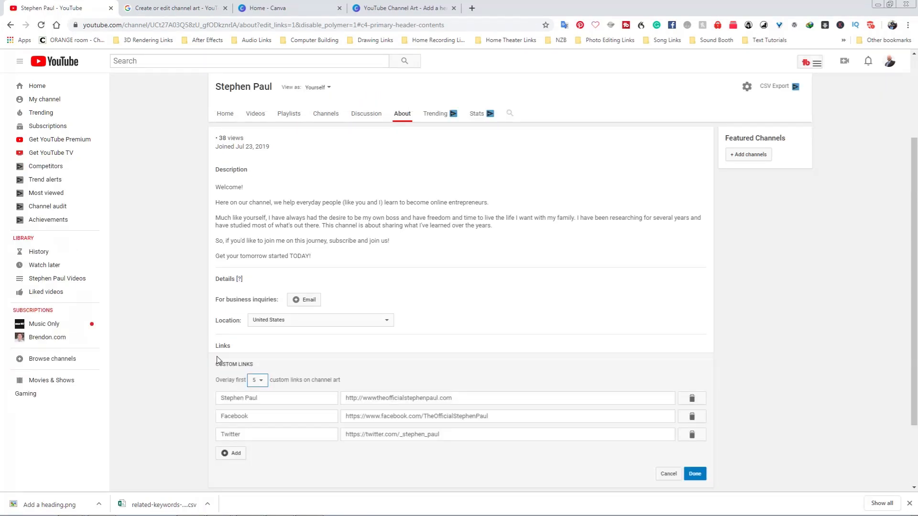
scroll(225, 363, "down", 2)
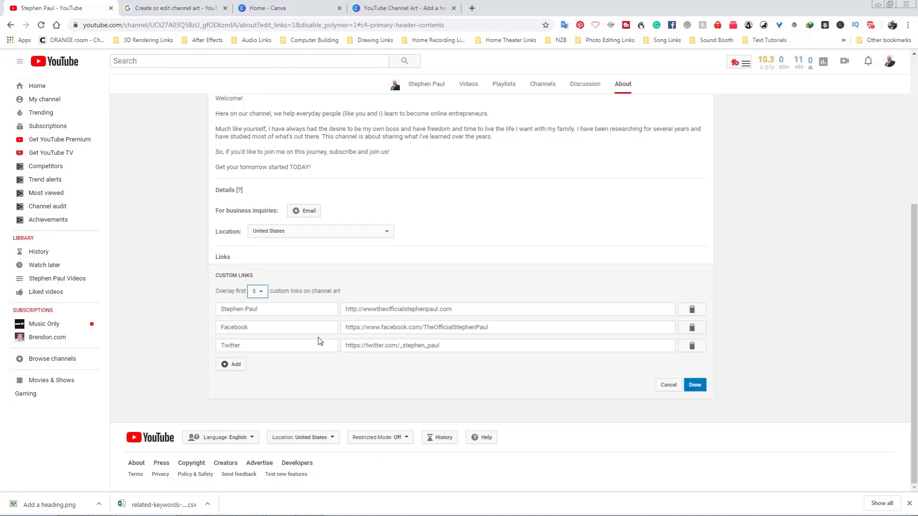
left_click(231, 364)
left_click(316, 366)
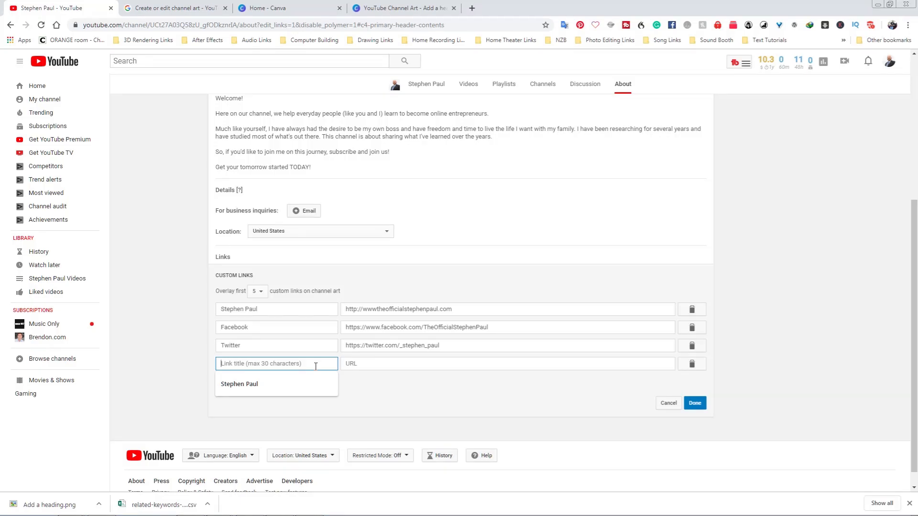
type("Instagram")
key("Tab")
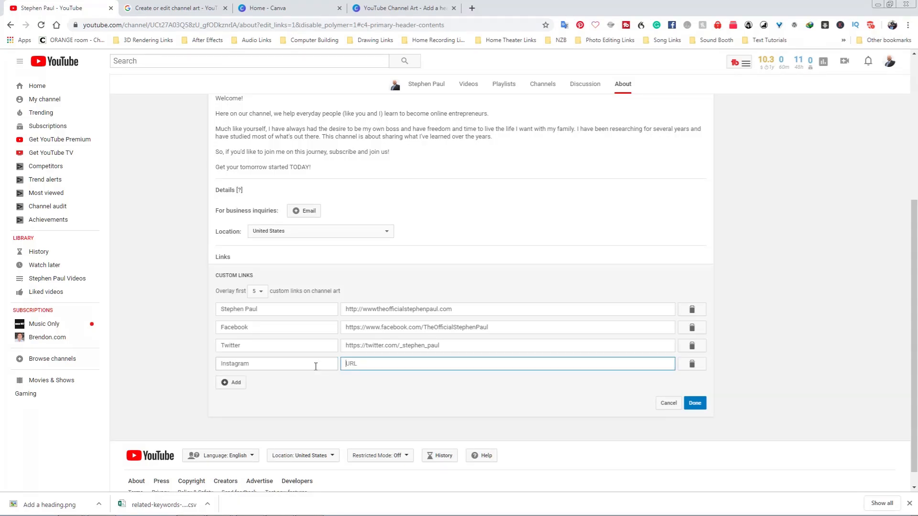
type("http")
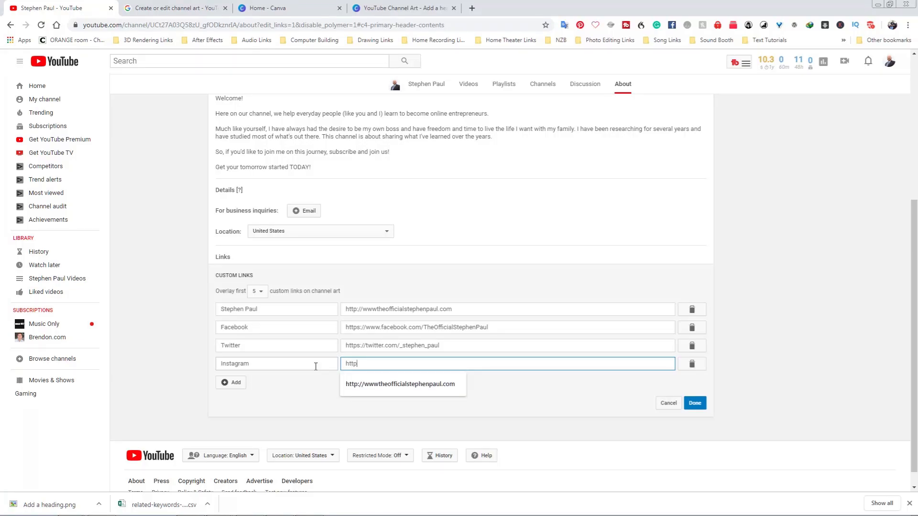
type("://www.")
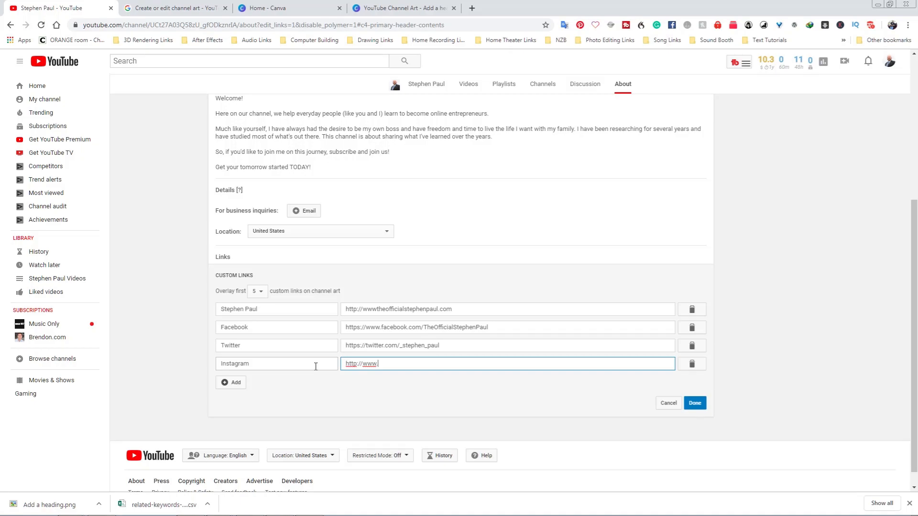
type("instagram.com/username")
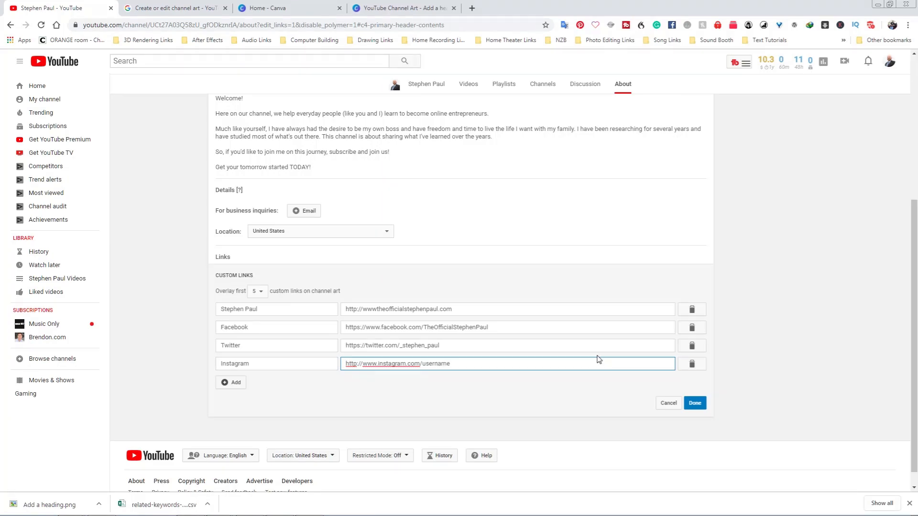
Delete the Instagram custom link and review how the remaining links overlay the channel art.
left_click(692, 363)
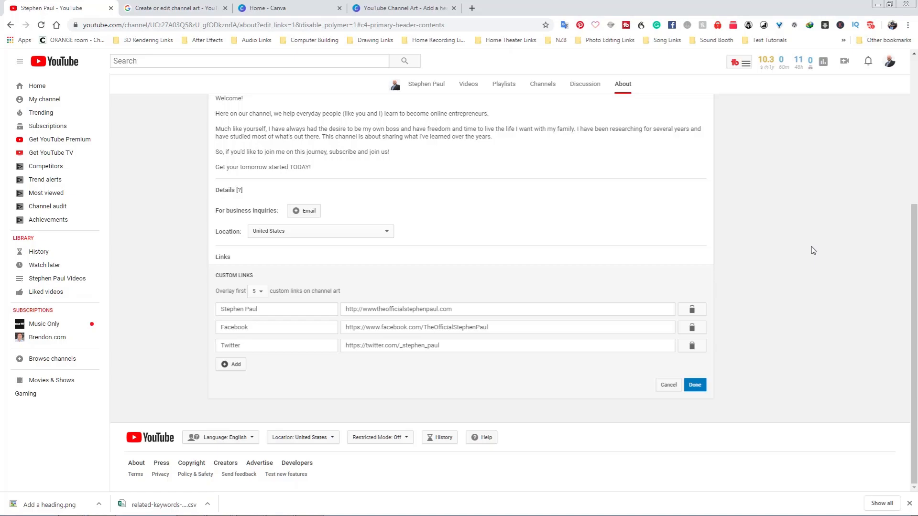
scroll(465, 325, "up", 1)
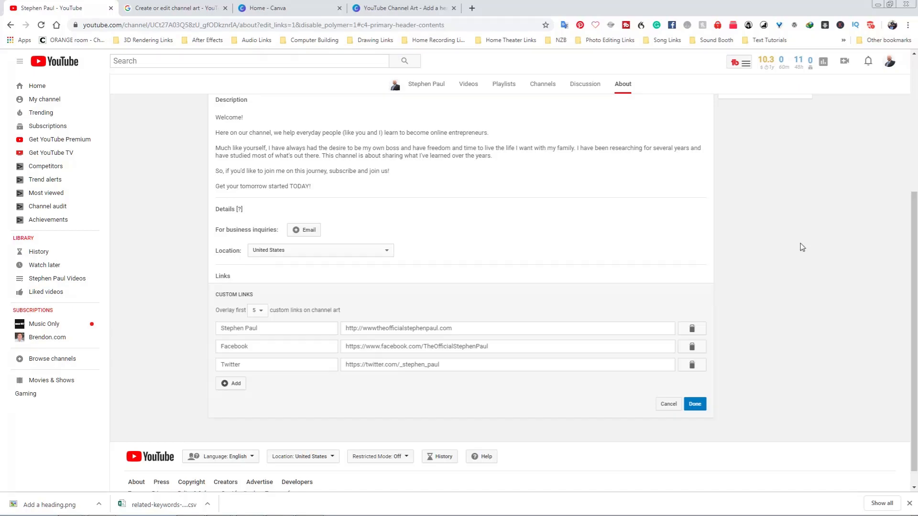
scroll(802, 247, "up", 4)
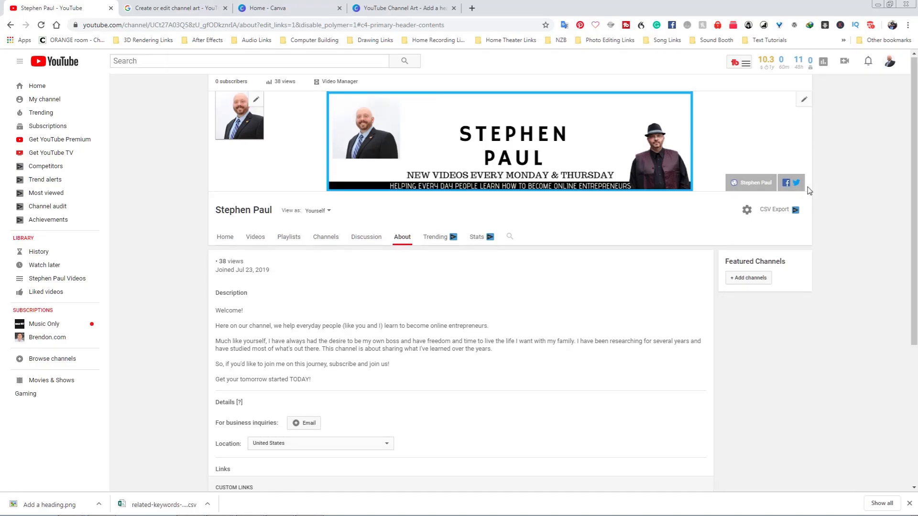
scroll(734, 282, "down", 5)
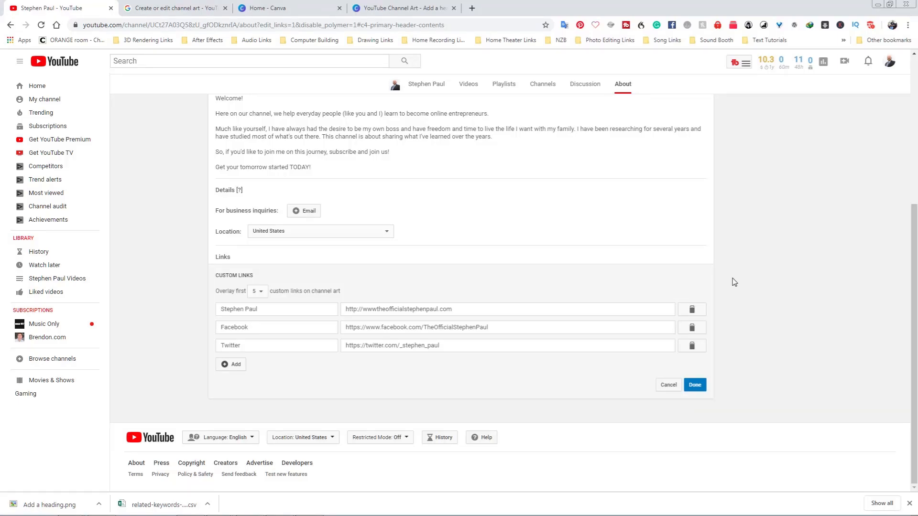
scroll(724, 375, "up", 4)
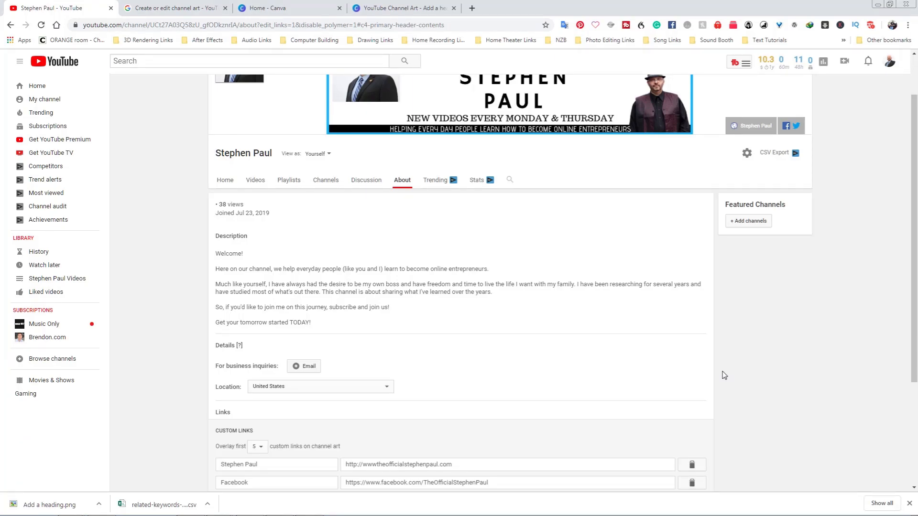
scroll(724, 375, "up", 2)
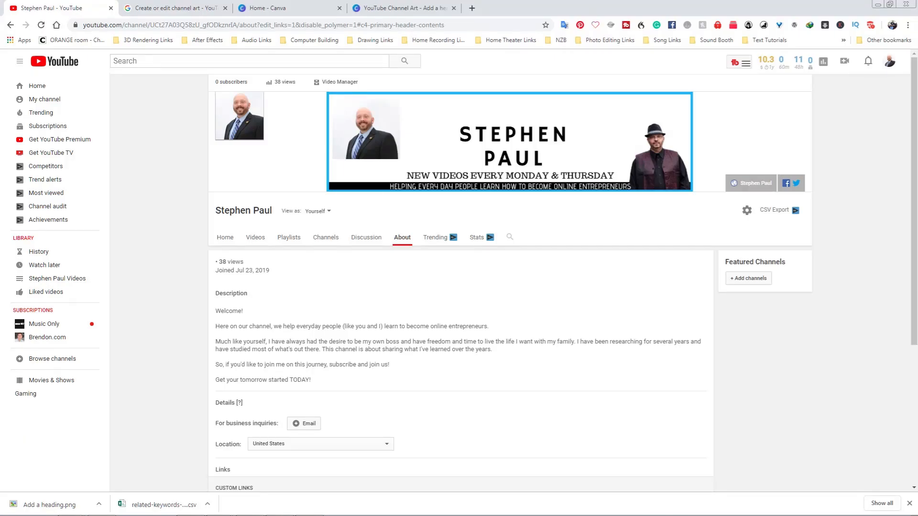
scroll(393, 351, "down", 4)
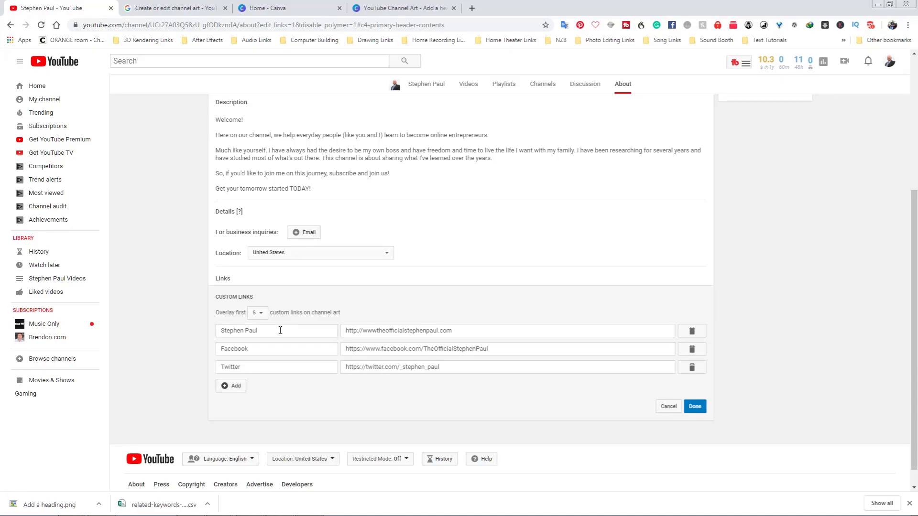
Add a custom link titled Sign Up Here! using the suggested channel website URL, and save the links.
left_click(233, 386)
type("Sign Up Here")
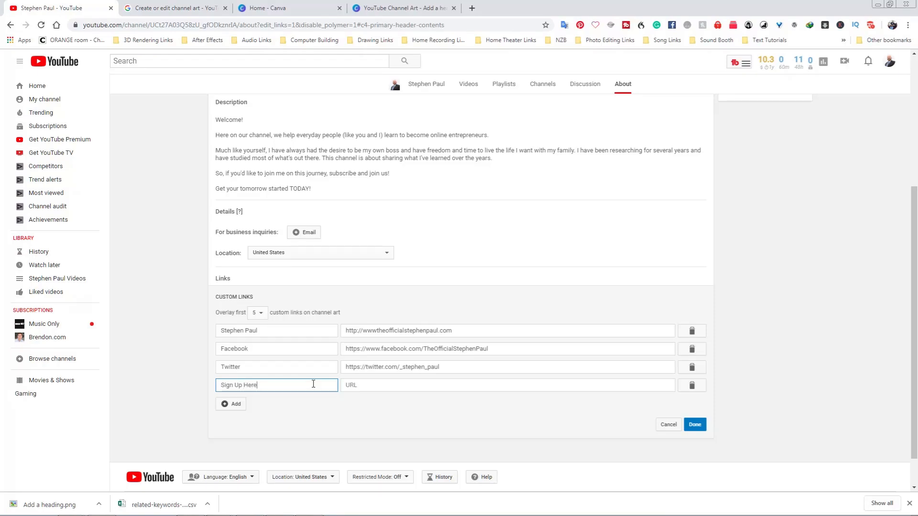
type("!")
left_click(440, 385)
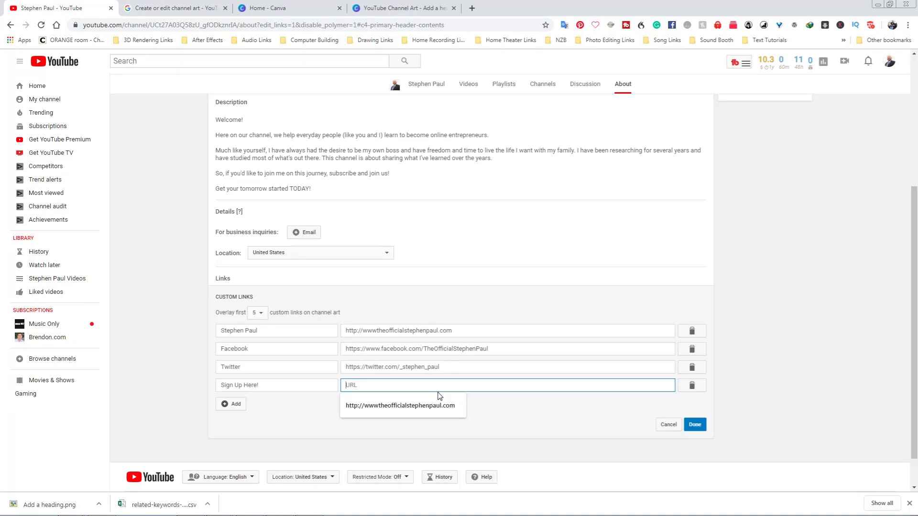
left_click(439, 397)
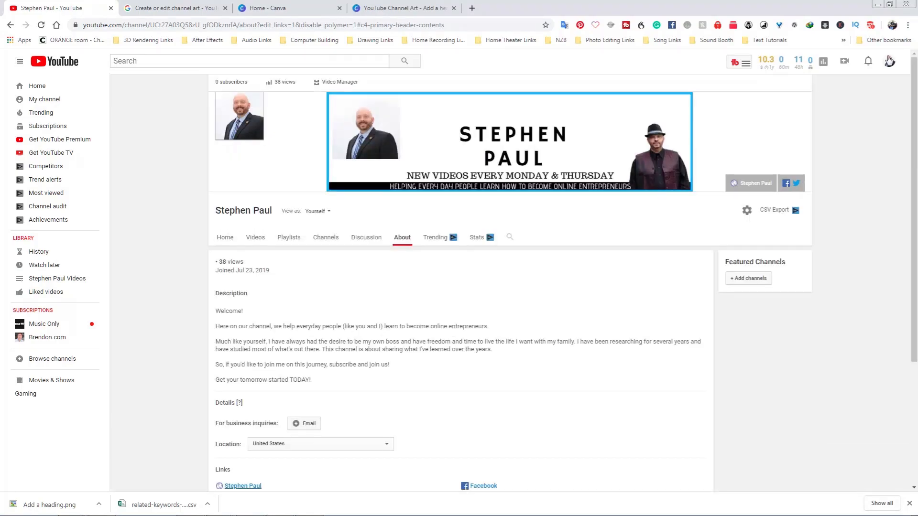
Open Creator Studio from the account menu and open the channel Settings.
left_click(889, 61)
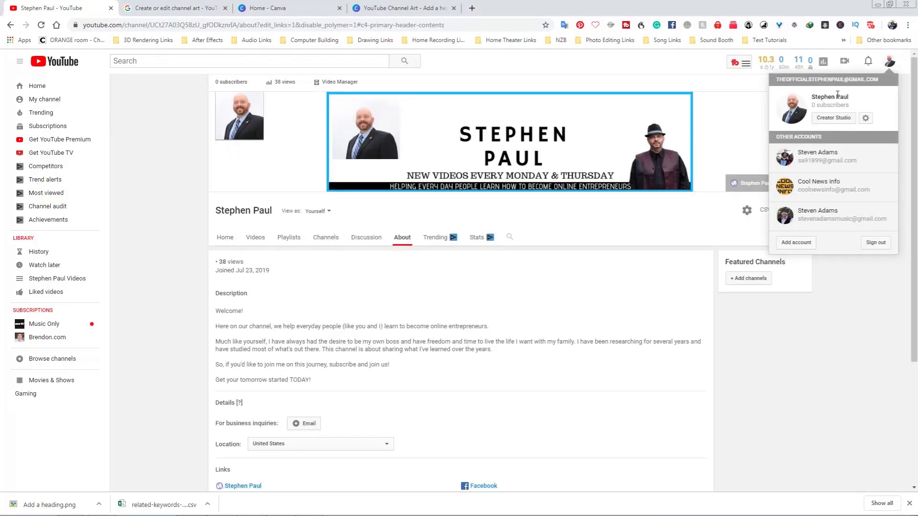
left_click(833, 117)
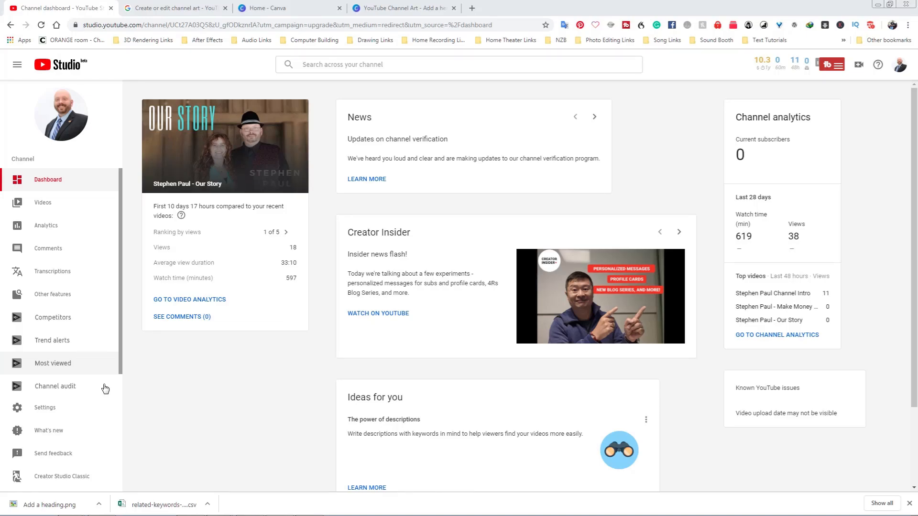
left_click(76, 407)
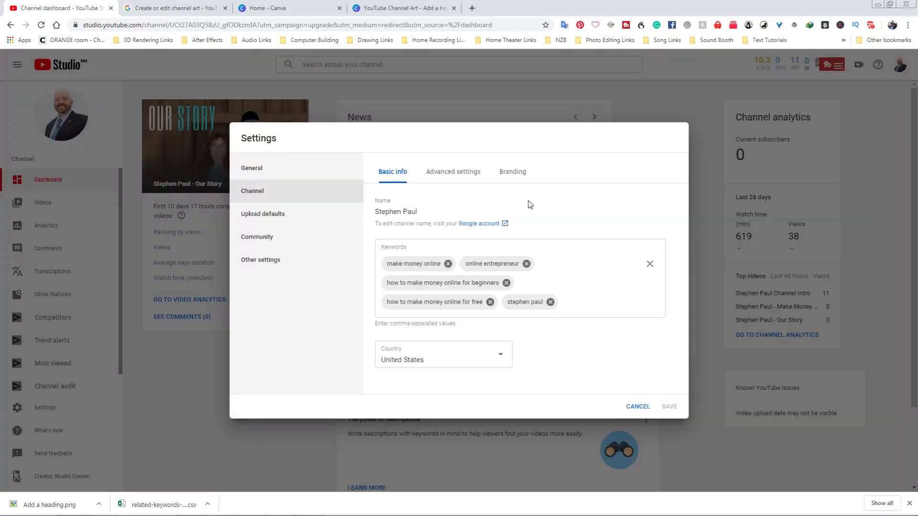
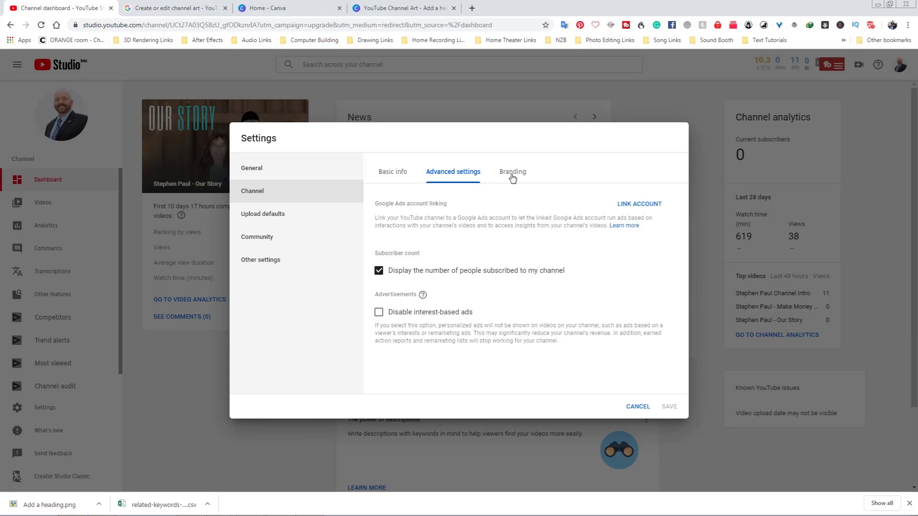
Replace the branding video watermark with Steve Transparent Background_pp Square.png, displayed for the entire video.
left_click(513, 177)
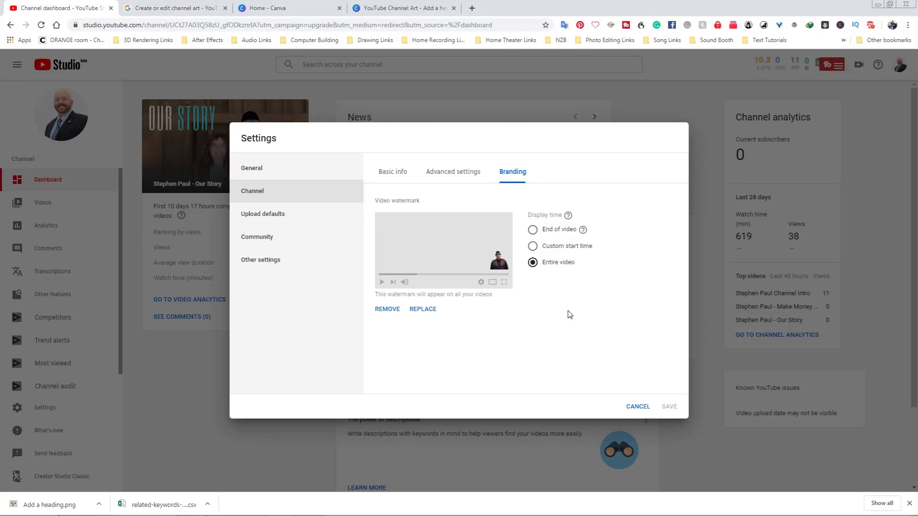
left_click(423, 310)
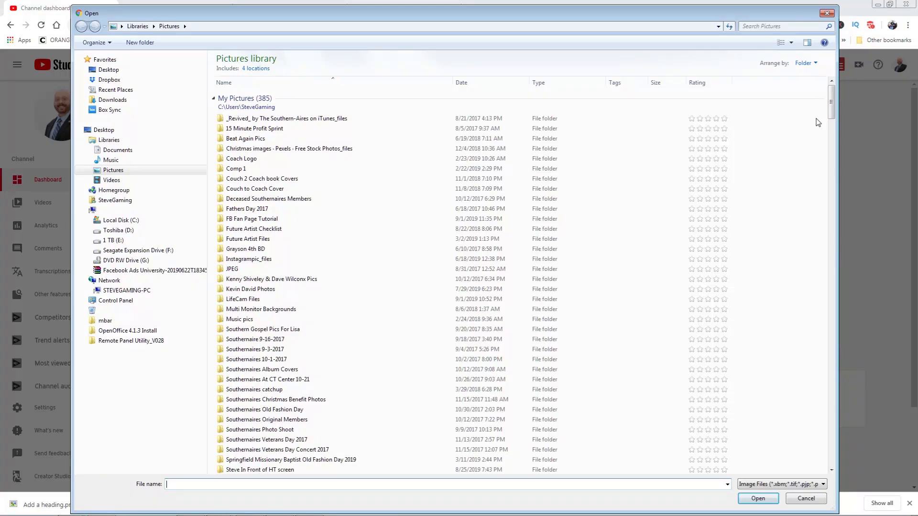
left_click_drag(831, 103, 806, 412)
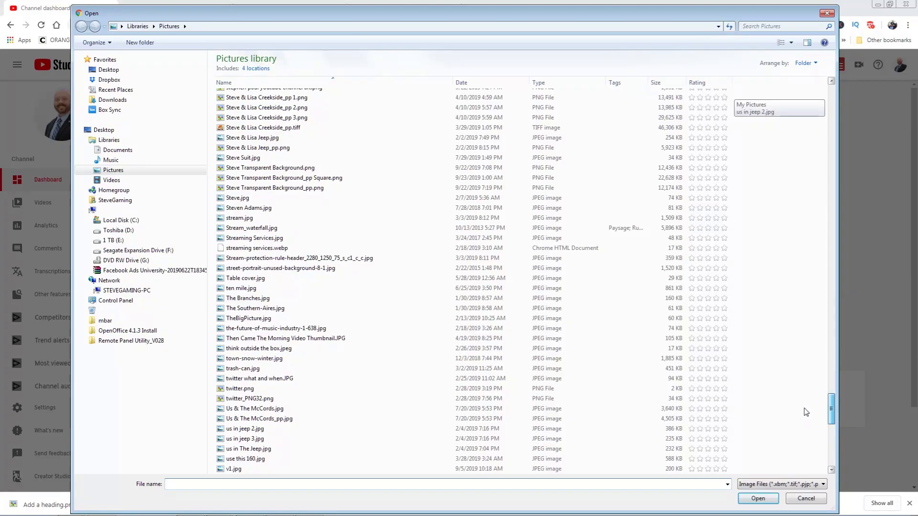
scroll(329, 245, "up", 2)
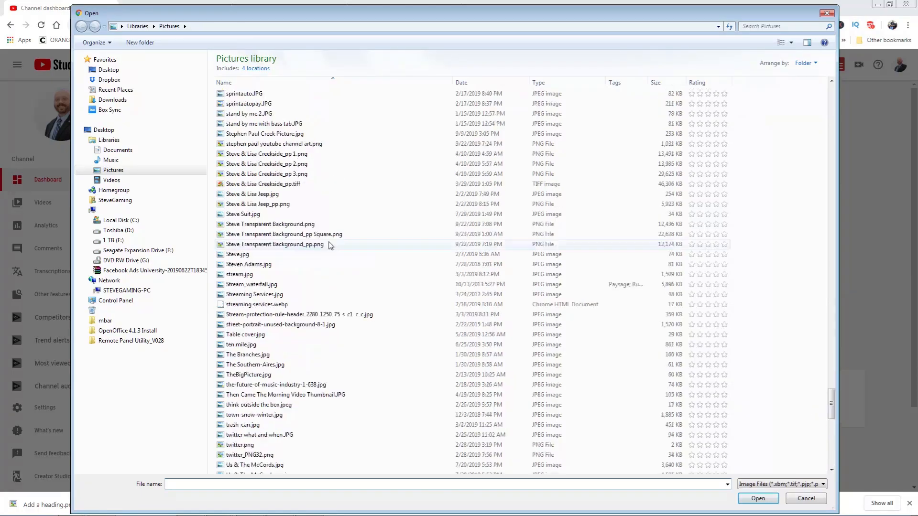
double_click(354, 234)
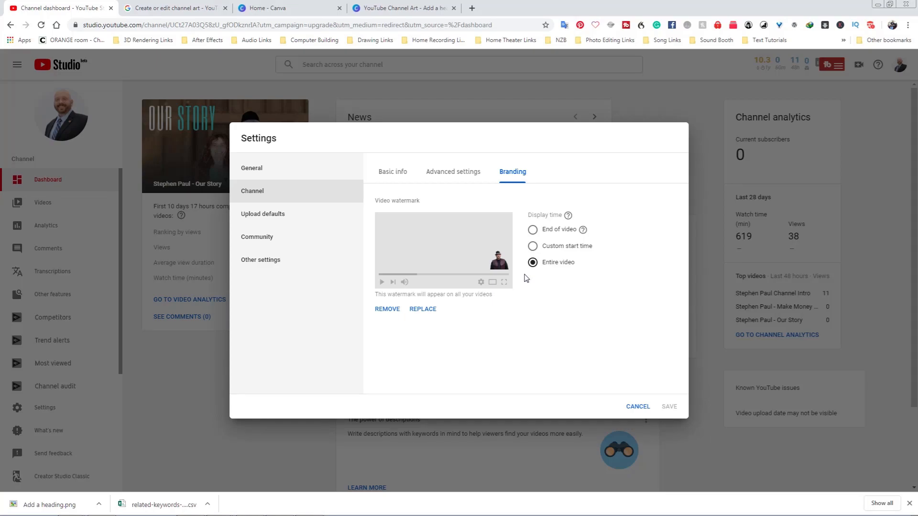
left_click(553, 248)
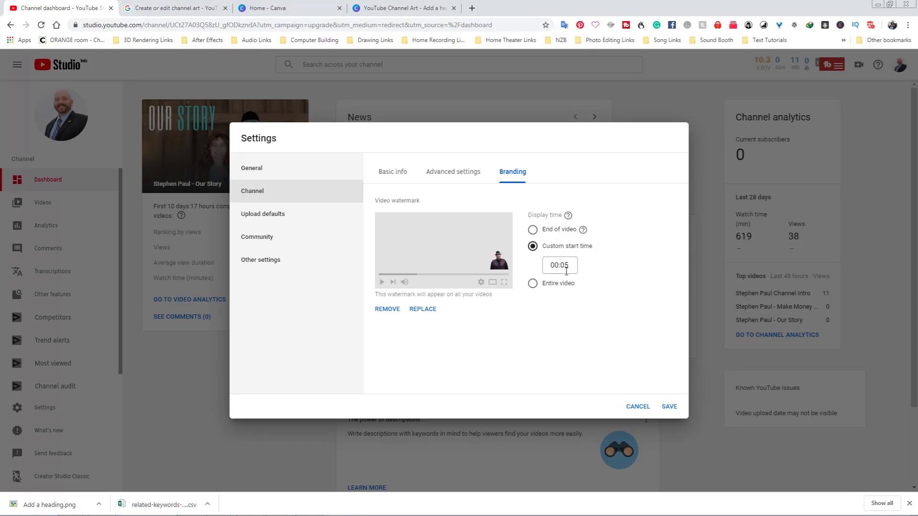
left_click(558, 283)
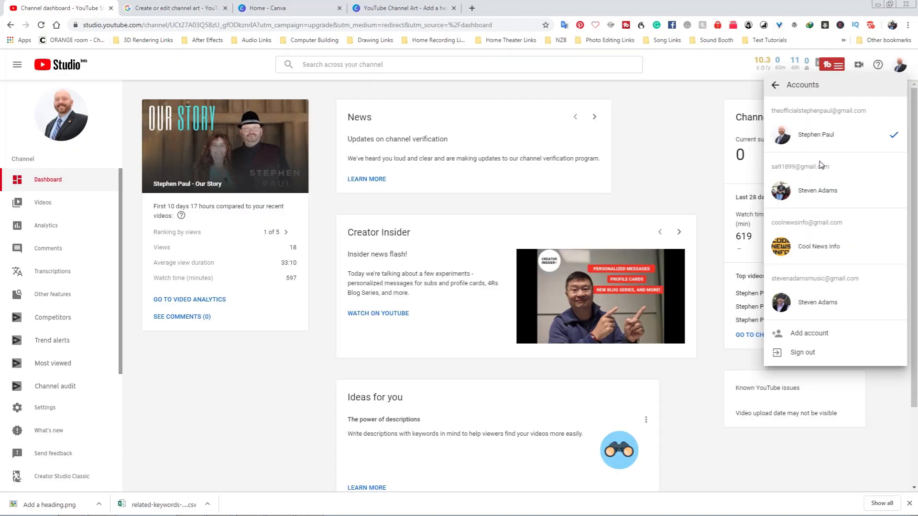
Open your channel from the account menu and review the About page's description, details and links.
left_click(898, 67)
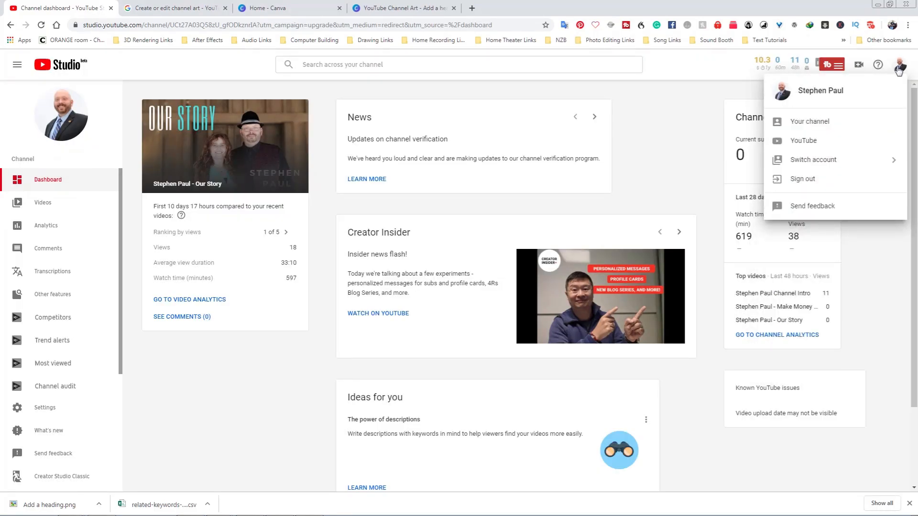
left_click(829, 123)
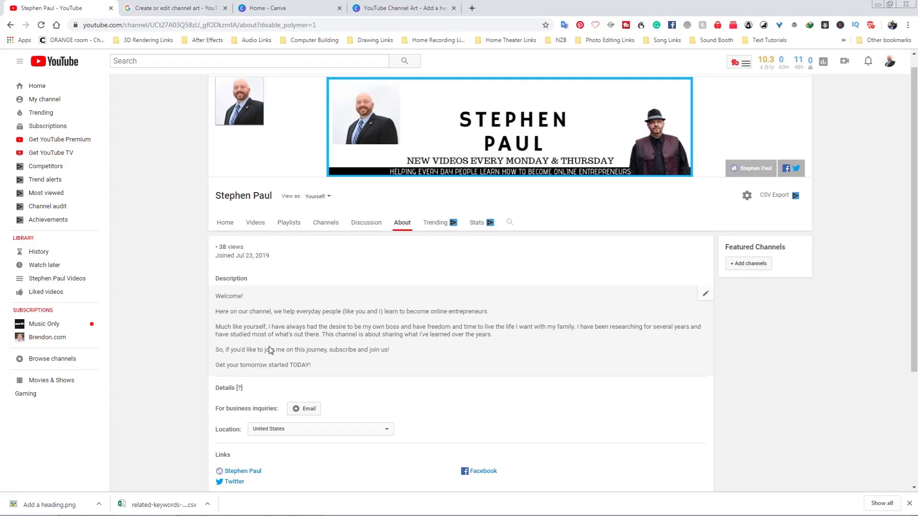
scroll(571, 379, "down", 1)
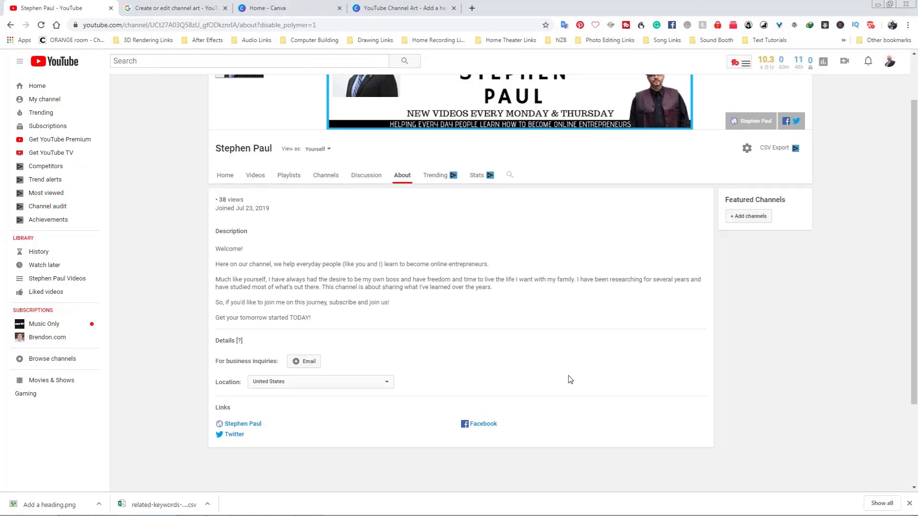
scroll(570, 379, "down", 2)
left_click_drag(215, 266, 277, 265)
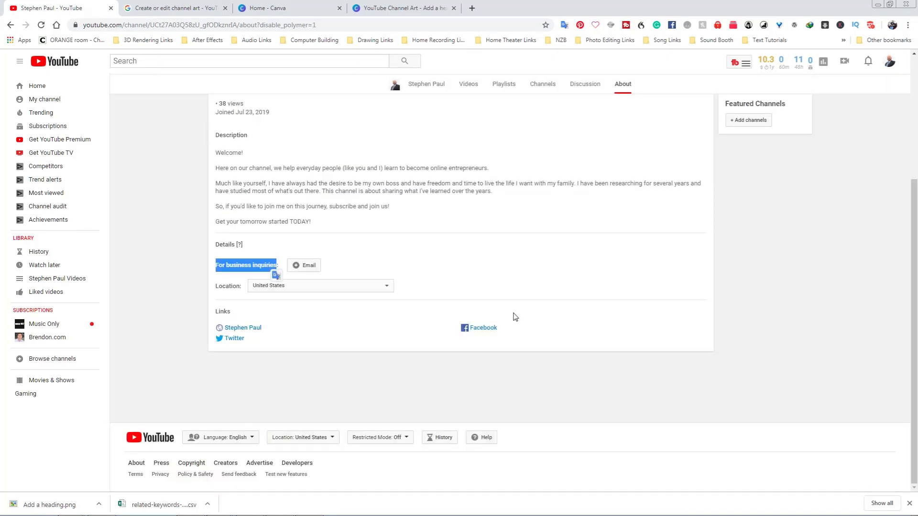
left_click(514, 317)
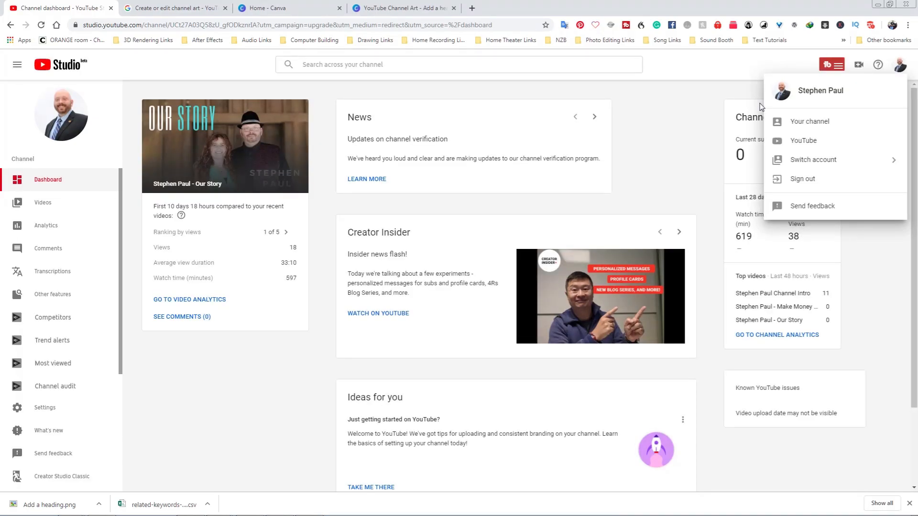
Open your channel and browse the uploads and playlists available to feature for returning subscribers.
left_click(809, 121)
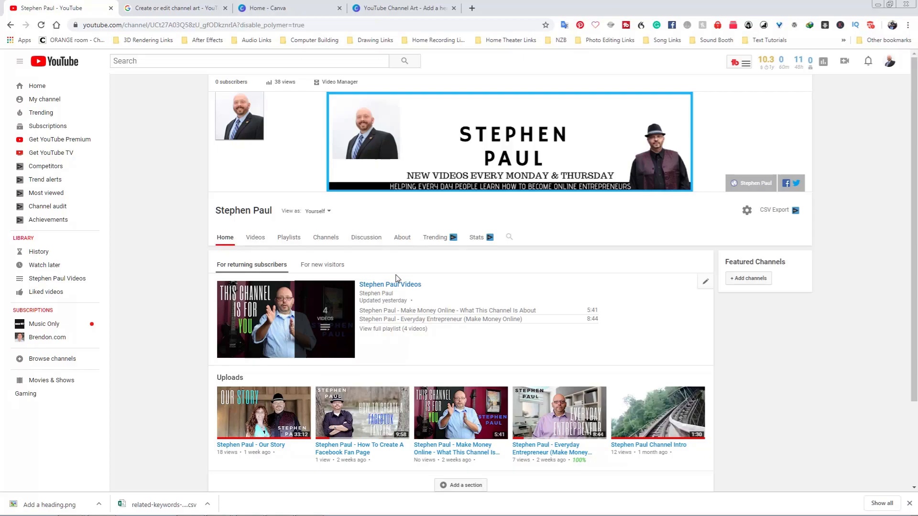
left_click(461, 485)
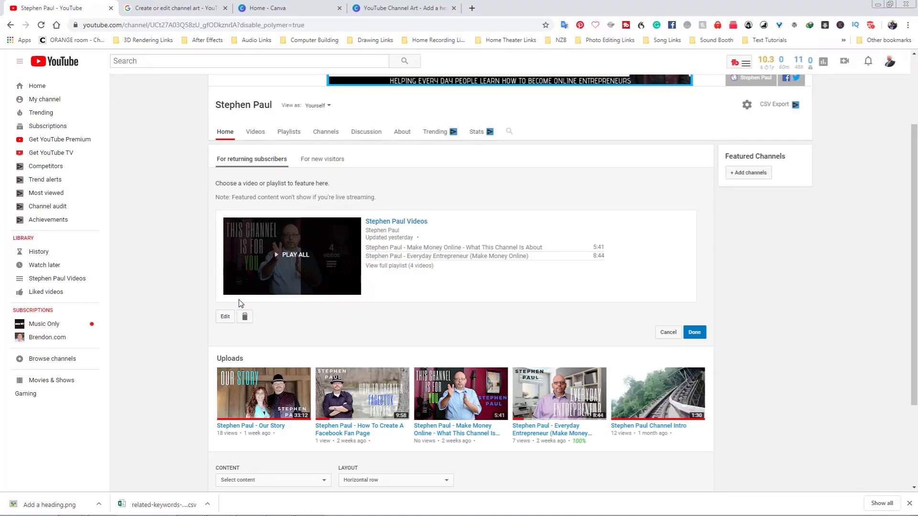
left_click(225, 316)
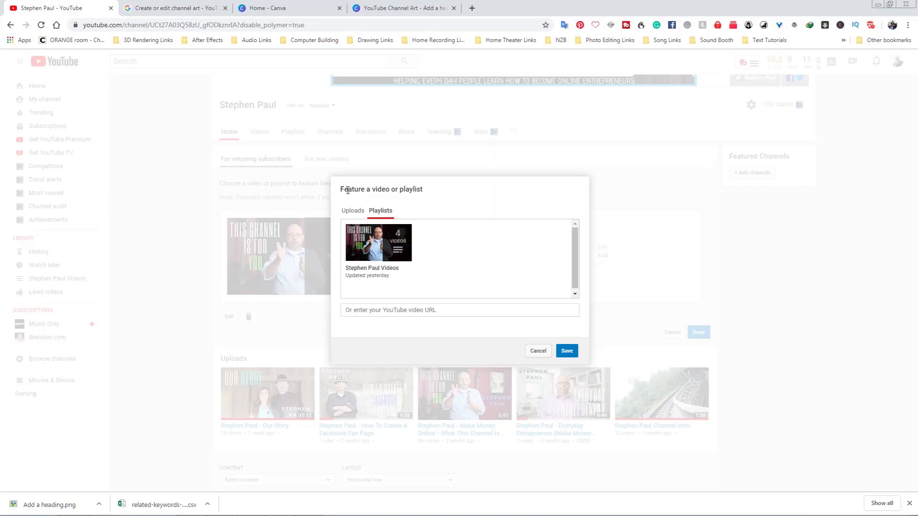
left_click(352, 210)
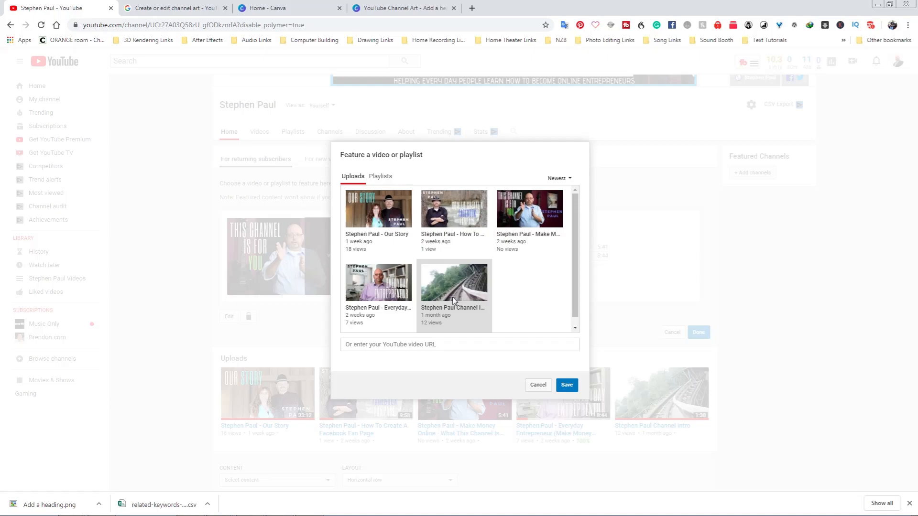
key("Escape")
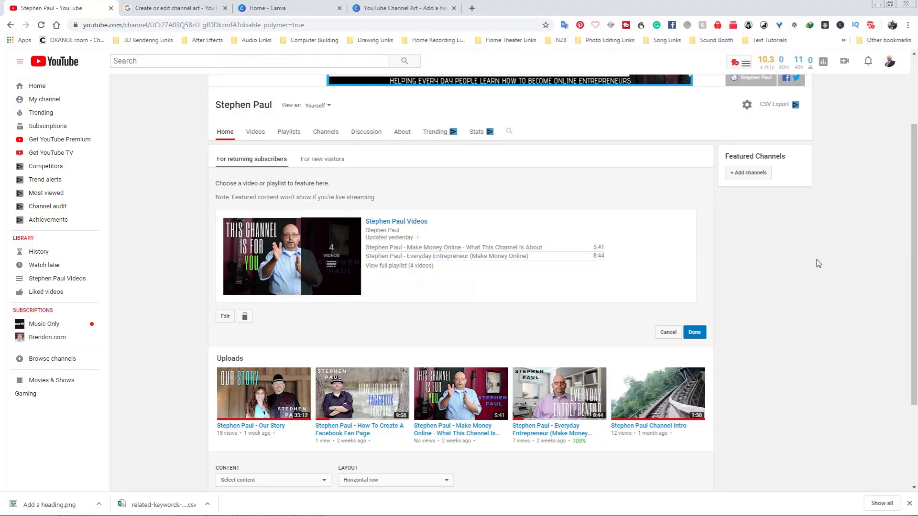
scroll(316, 232, "up", 2)
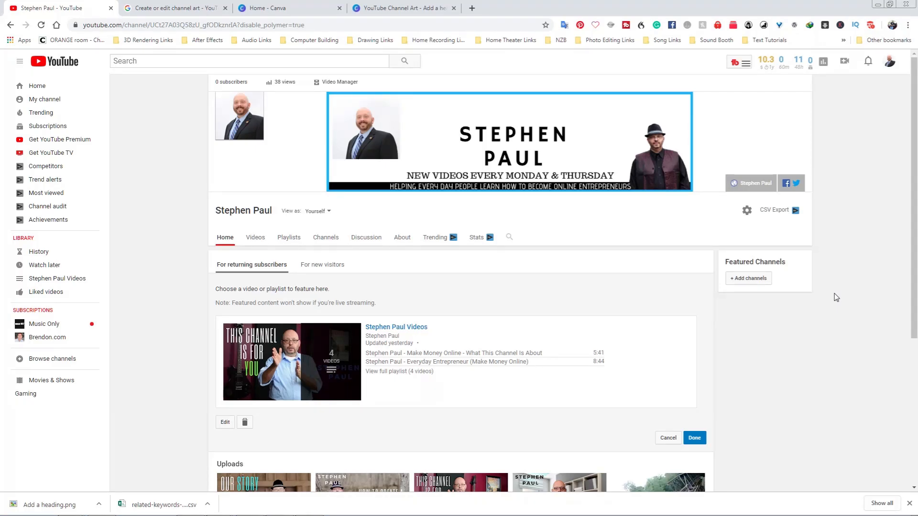
View the channel as a new visitor and play one of the uploaded videos.
left_click(316, 211)
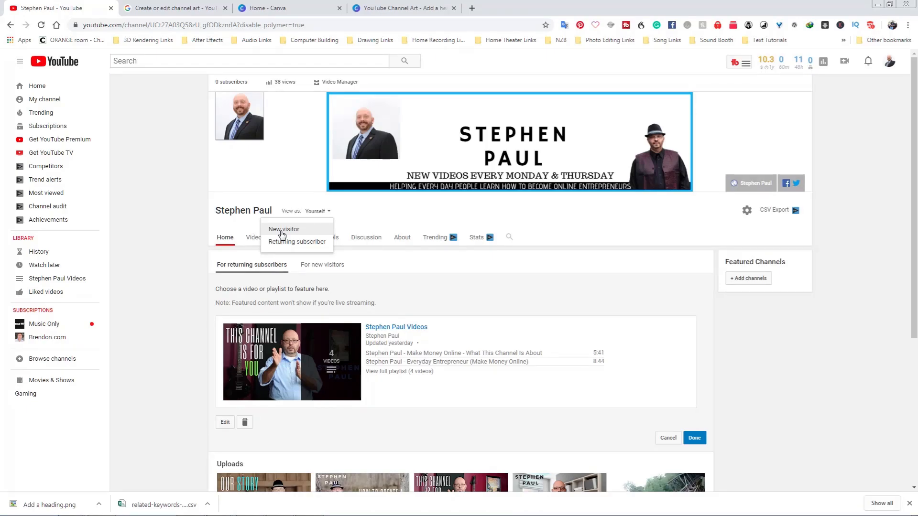
left_click(284, 229)
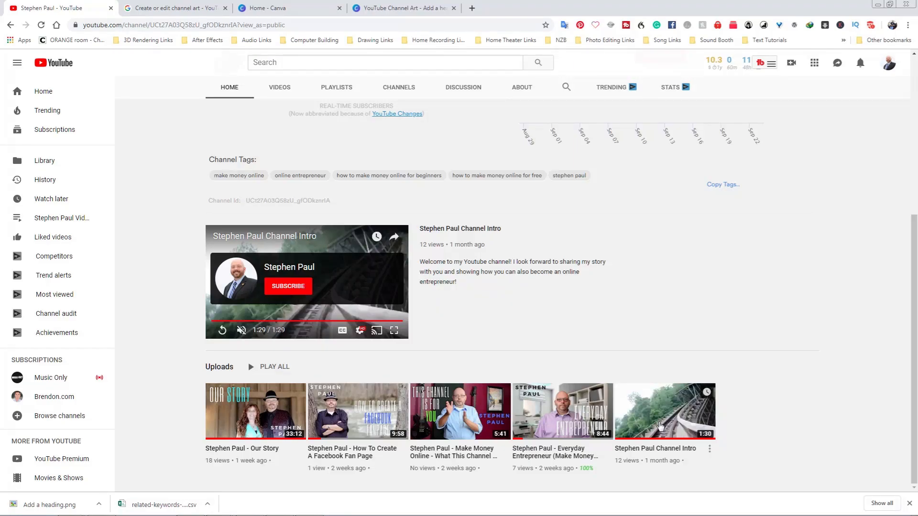
left_click(660, 426)
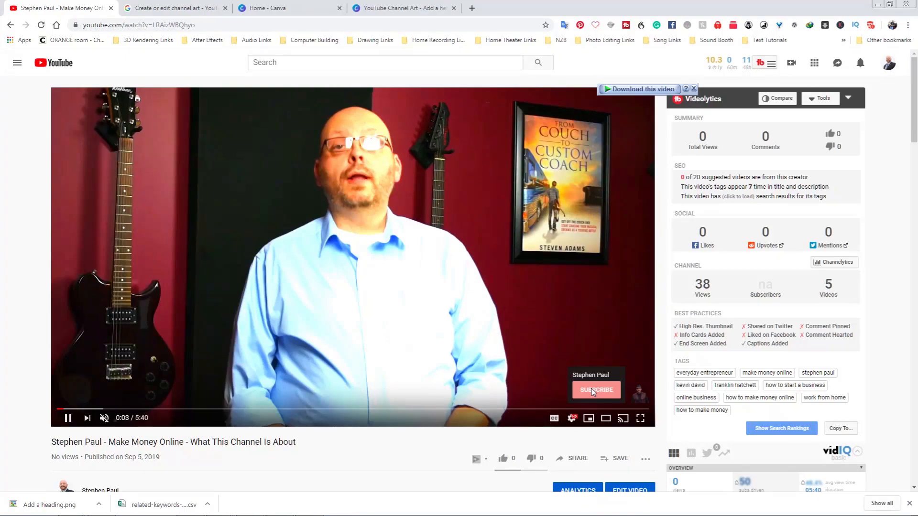
Open YouTube Studio (beta) from the account menu.
left_click(889, 63)
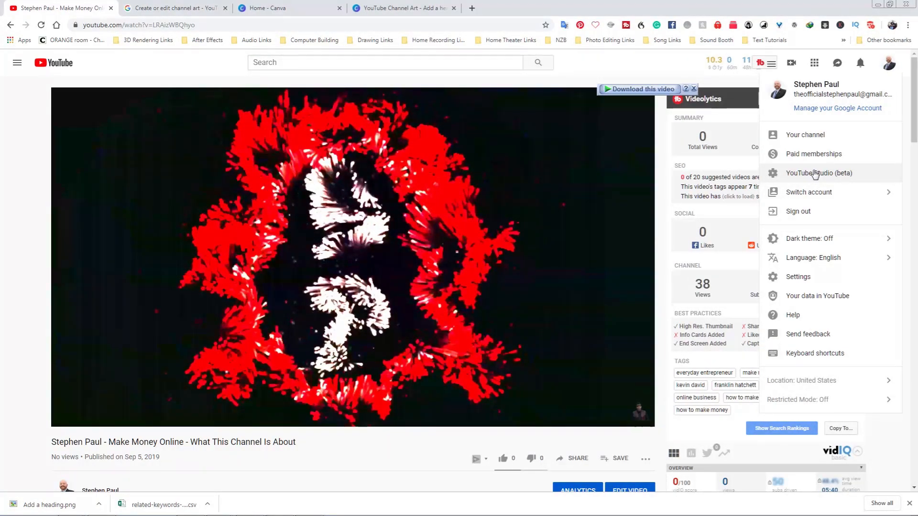
left_click(815, 174)
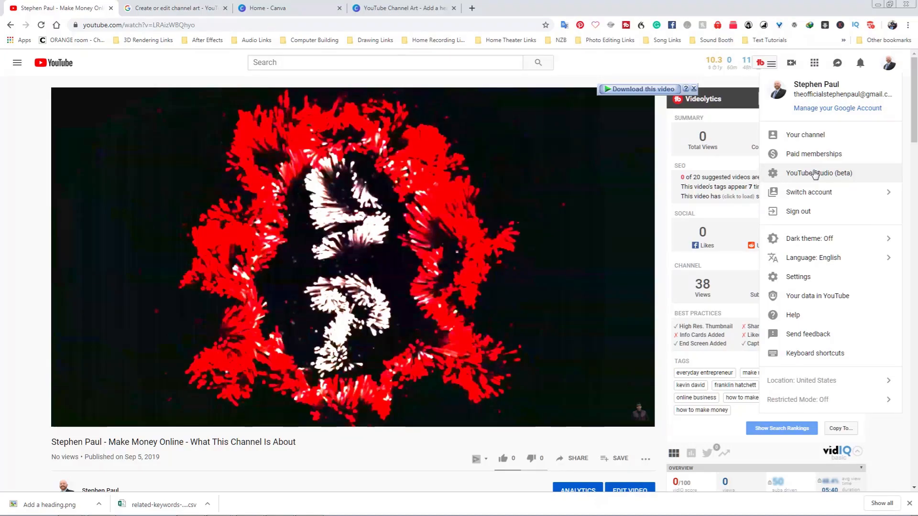